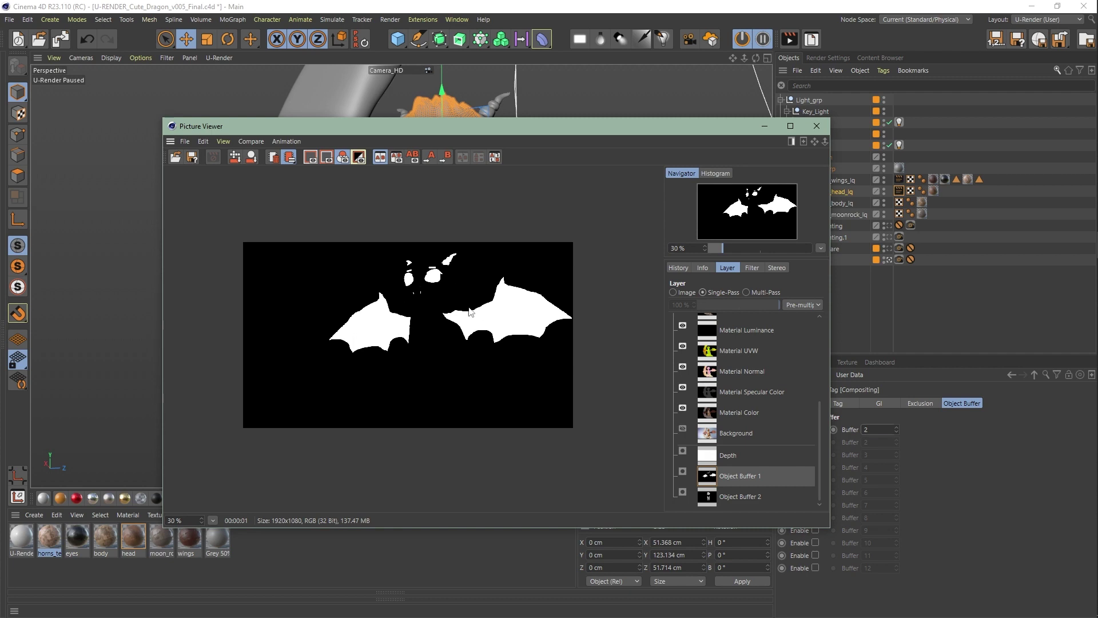
# View the Object Buffer 2 pass in the Picture Viewer and return to the full rendered image.
pyautogui.click(756, 497)
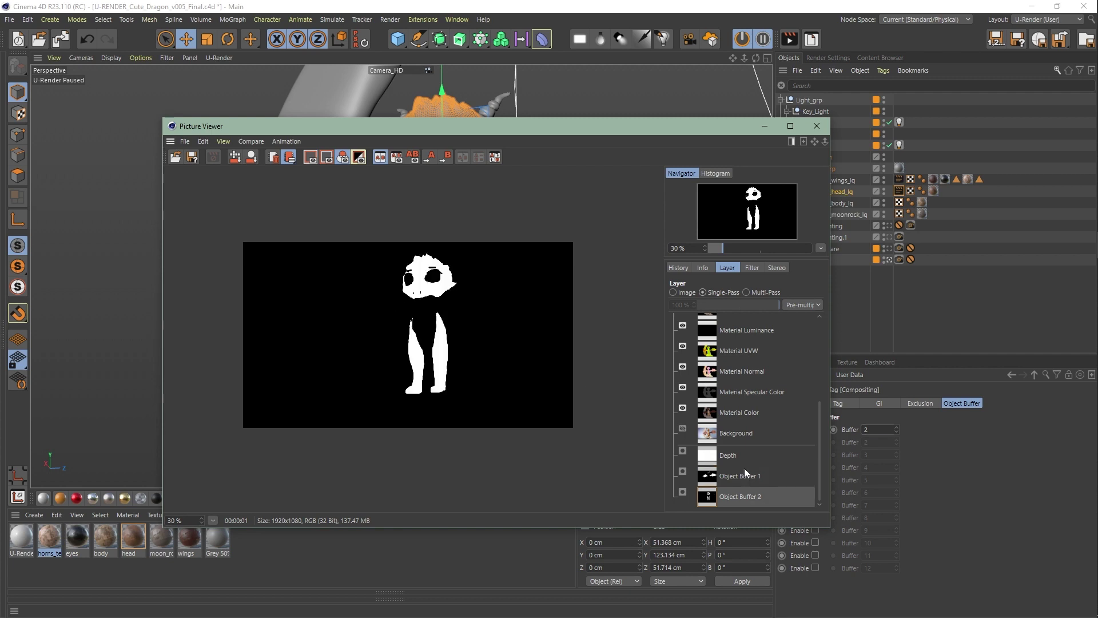
pyautogui.click(675, 292)
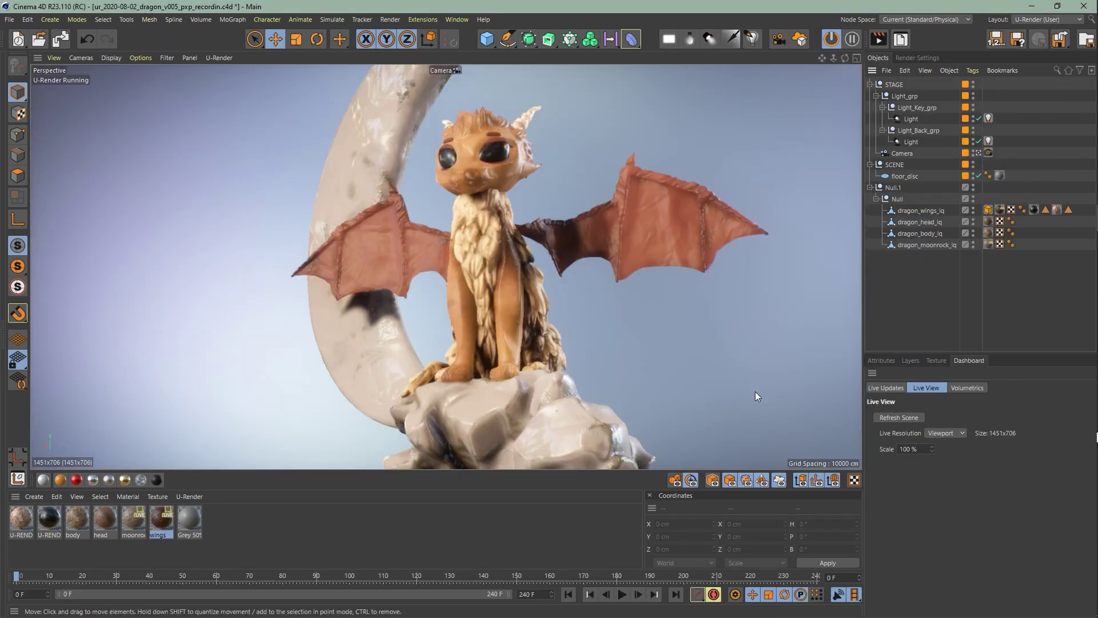
pyautogui.click(628, 594)
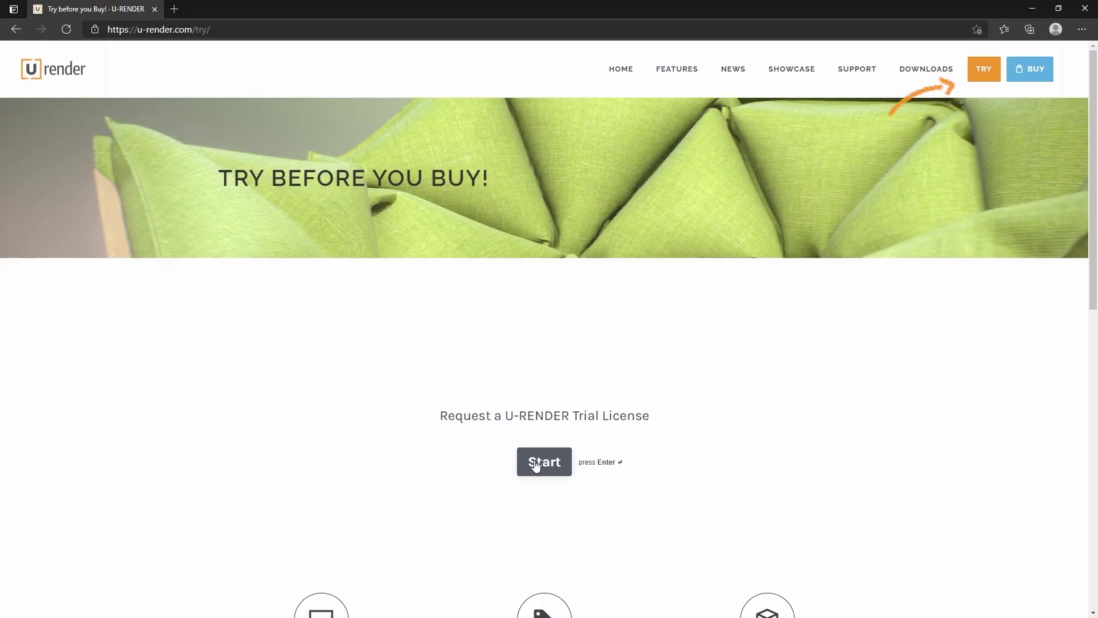
# Request a U-RENDER trial license, accepting the license agreement, and download U-RENDER for Cinema 4D 2021.1.3.
pyautogui.click(535, 465)
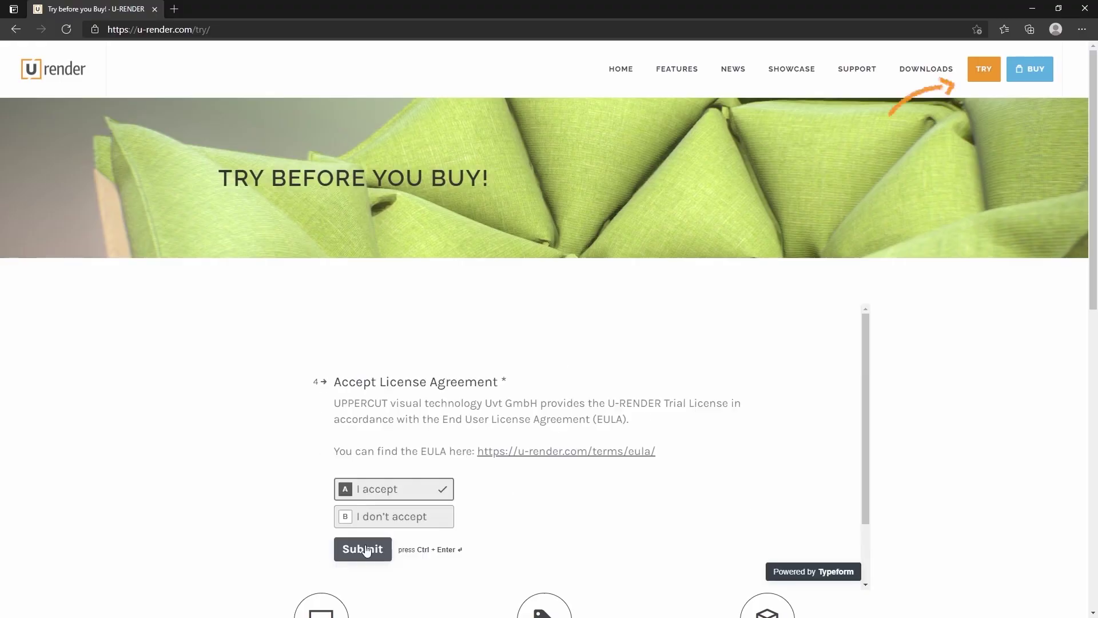
pyautogui.click(361, 547)
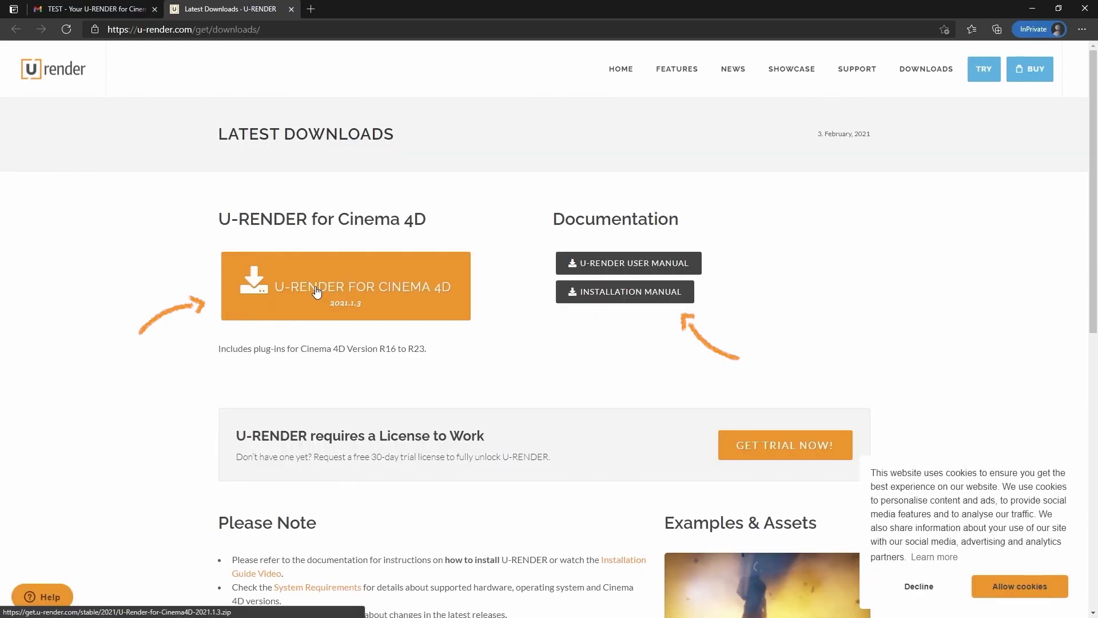
pyautogui.click(306, 286)
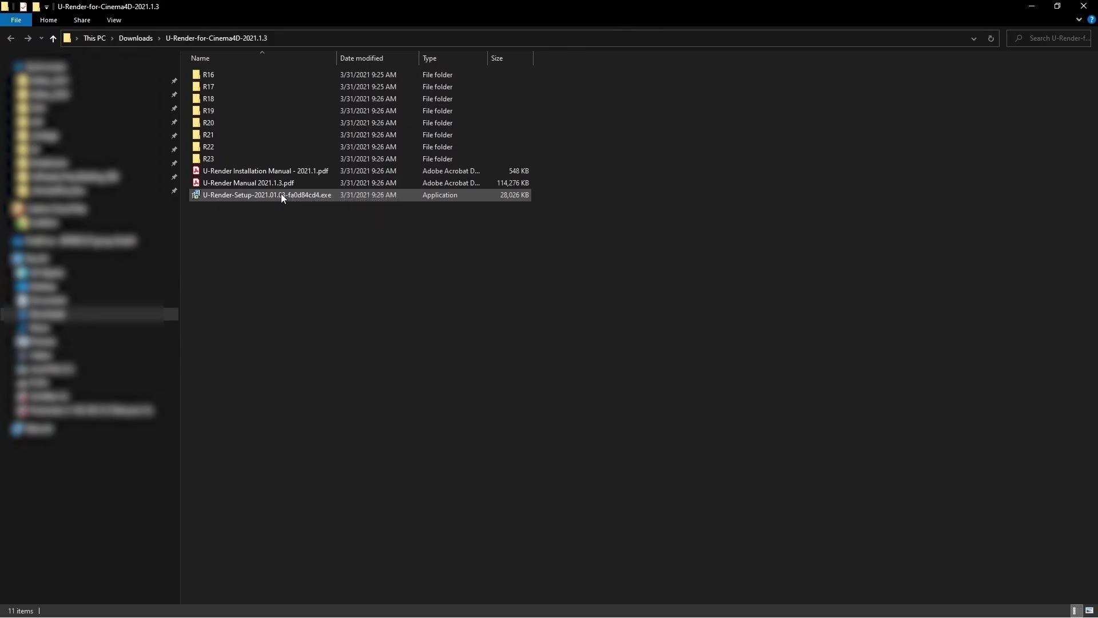
# Run U-Render-Setup-2021.01.03-fa0d84cd4.exe from the extracted download and complete the installation without a desktop shortcut.
pyautogui.doubleClick(281, 196)
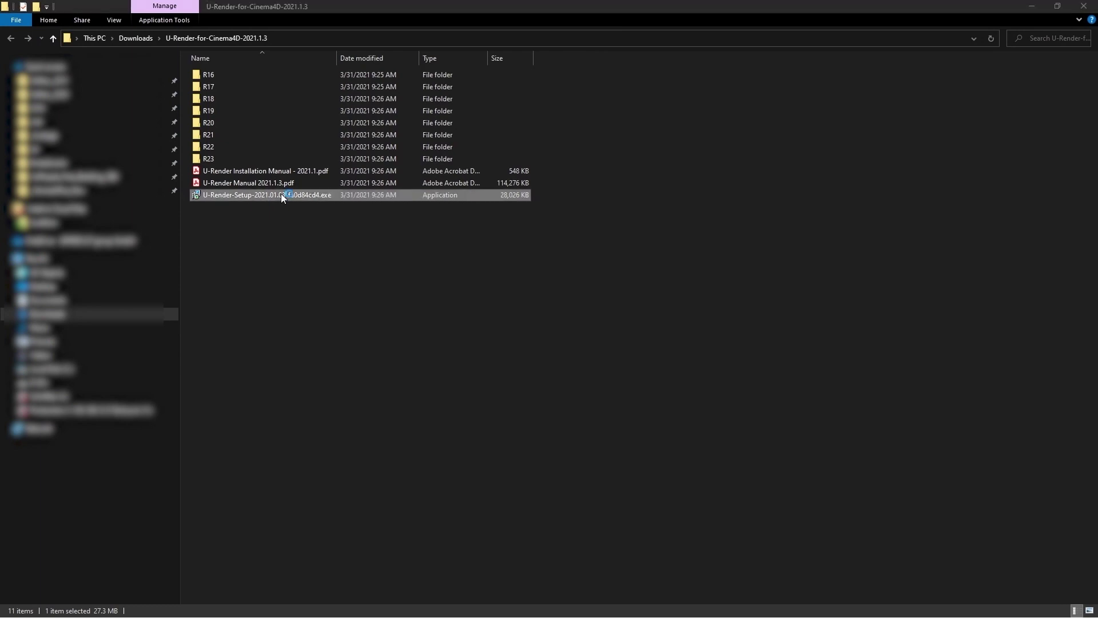
pyautogui.click(478, 371)
pyautogui.click(622, 406)
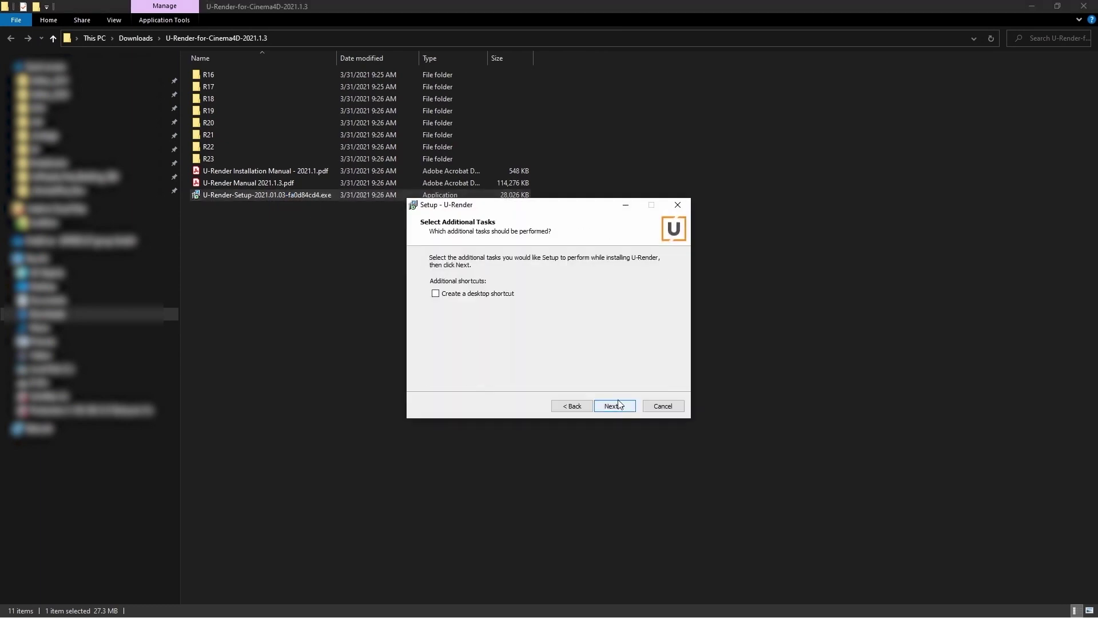
pyautogui.click(622, 405)
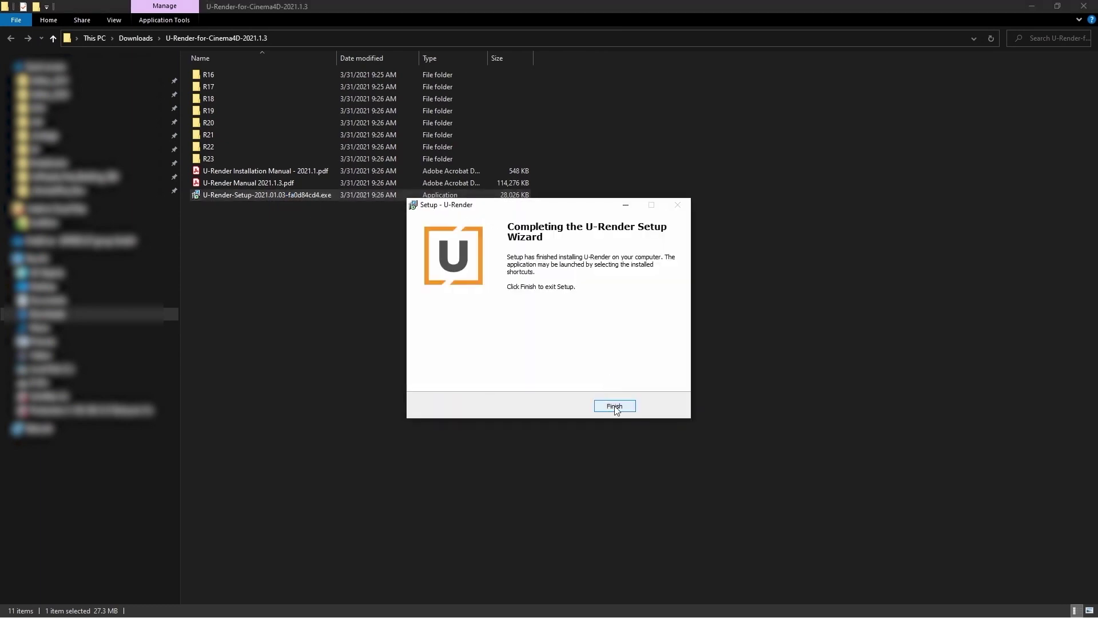
pyautogui.click(614, 406)
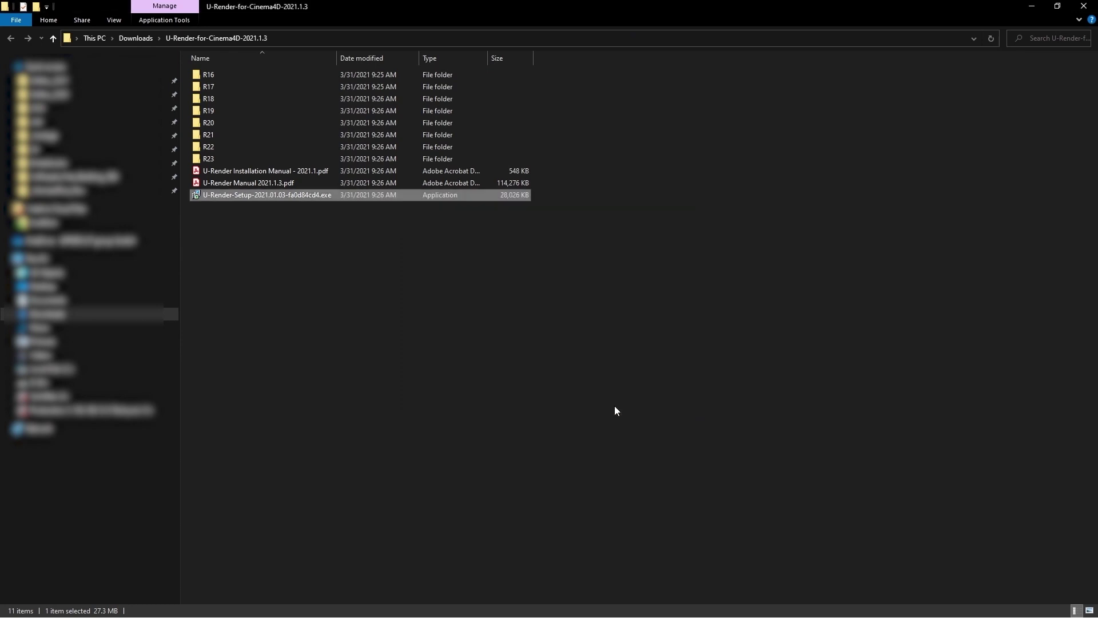
# Paste the R23 plug-in into the plugins folder of Maxon Cinema 4D R23_DBA5903C and open U-Render's license management.
pyautogui.doubleClick(231, 158)
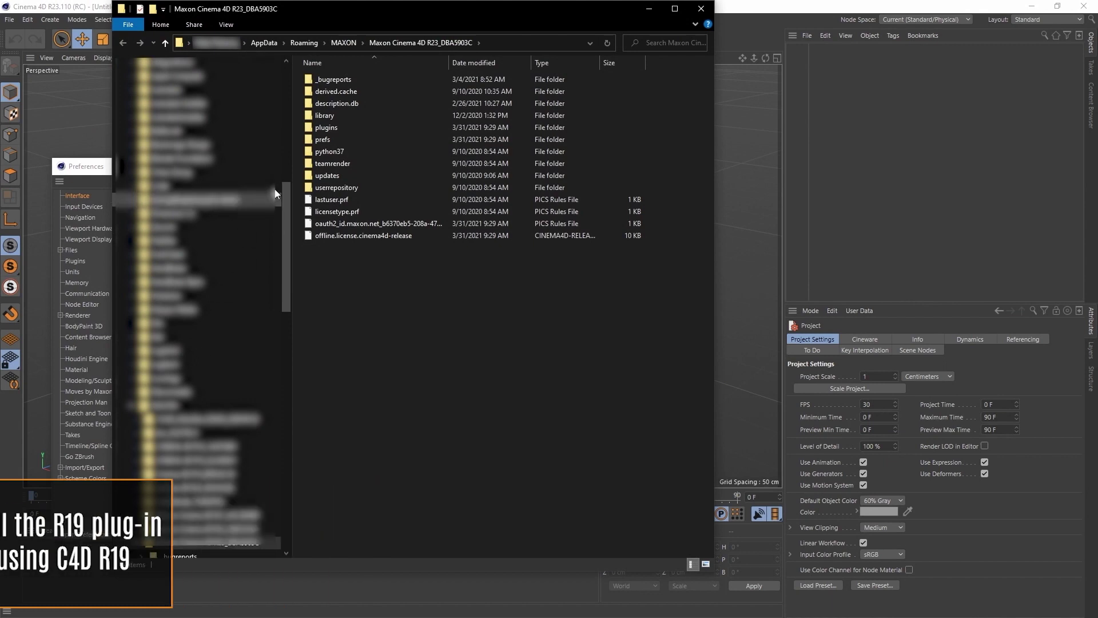
pyautogui.doubleClick(327, 128)
pyautogui.rightClick(355, 117)
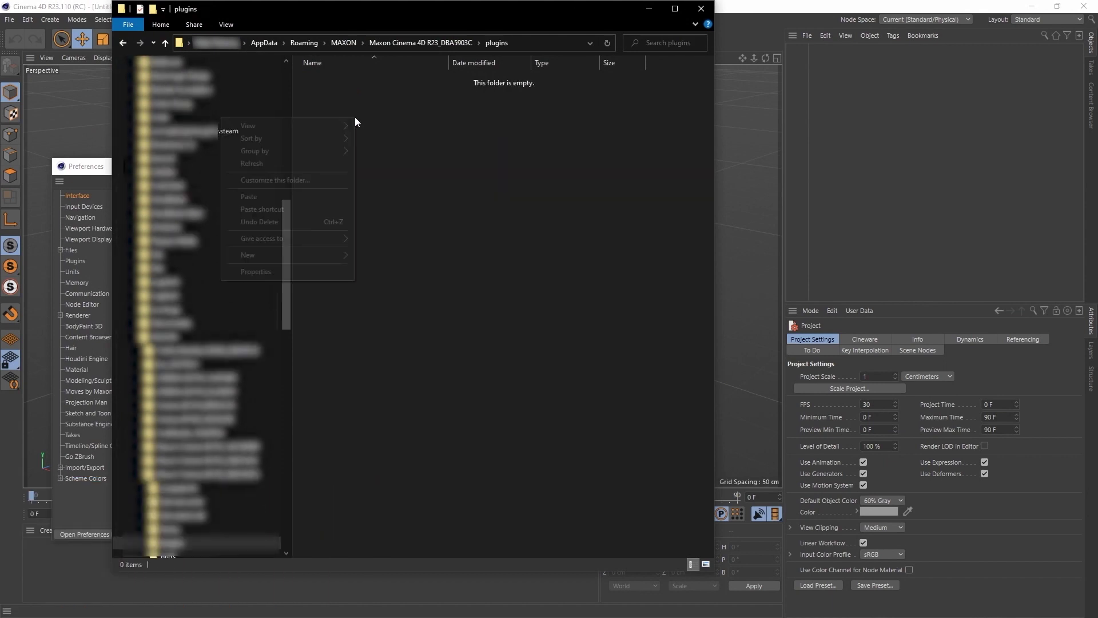
pyautogui.click(321, 194)
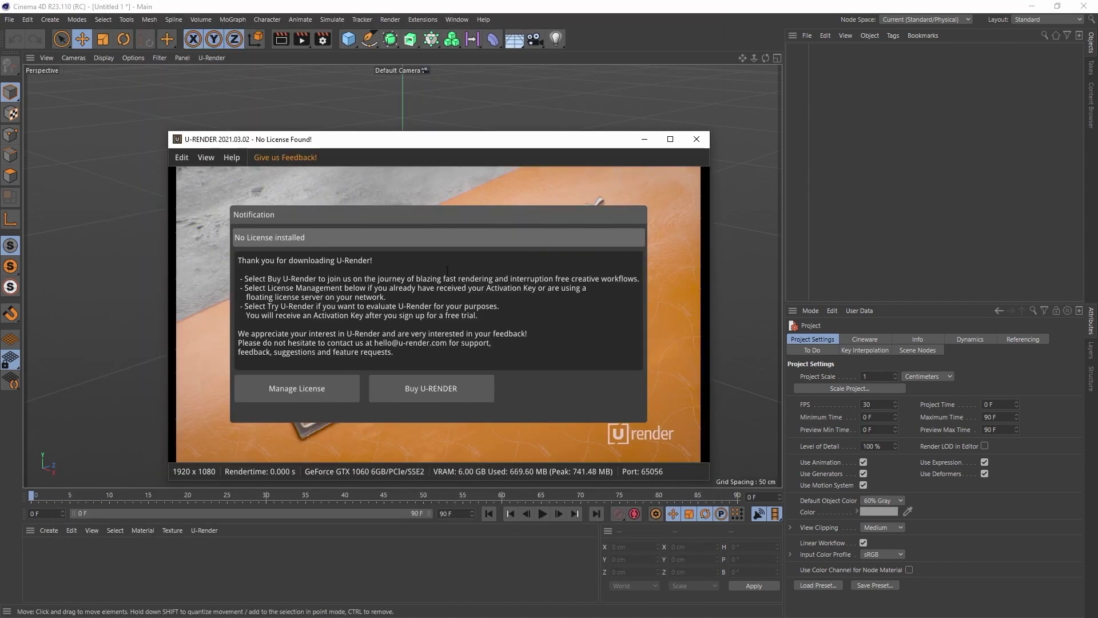
pyautogui.click(290, 393)
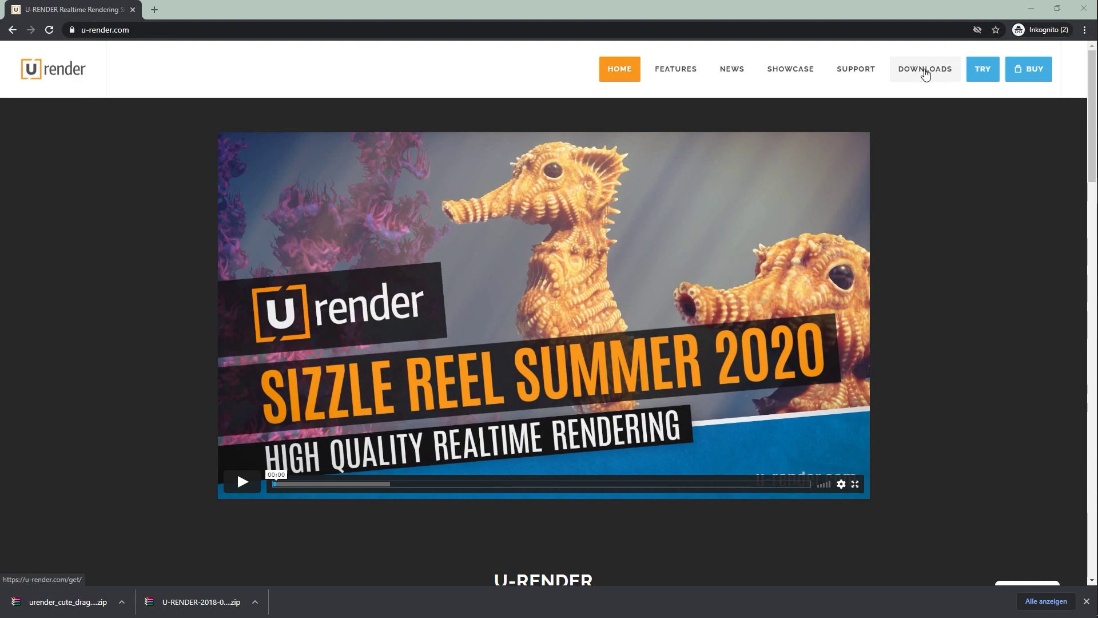
# Open the Examples & Assets downloads on the U-RENDER website in the browser and look through the Cinema 4D example scenes.
pyautogui.click(925, 71)
pyautogui.click(674, 371)
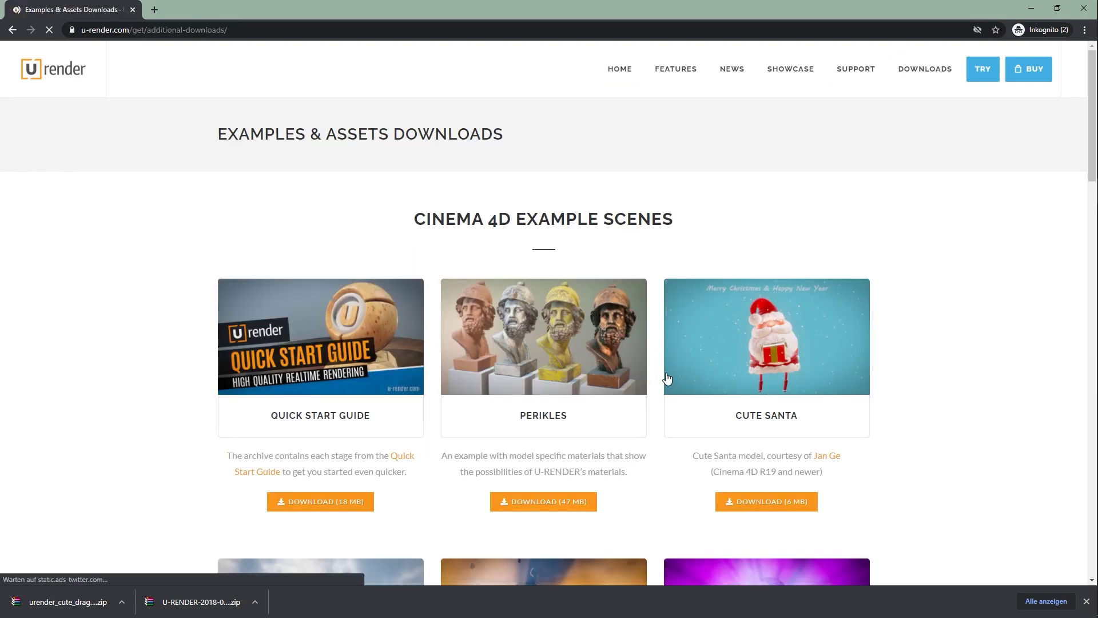
pyautogui.scroll(-3, 668, 378)
pyautogui.scroll(-6, 668, 378)
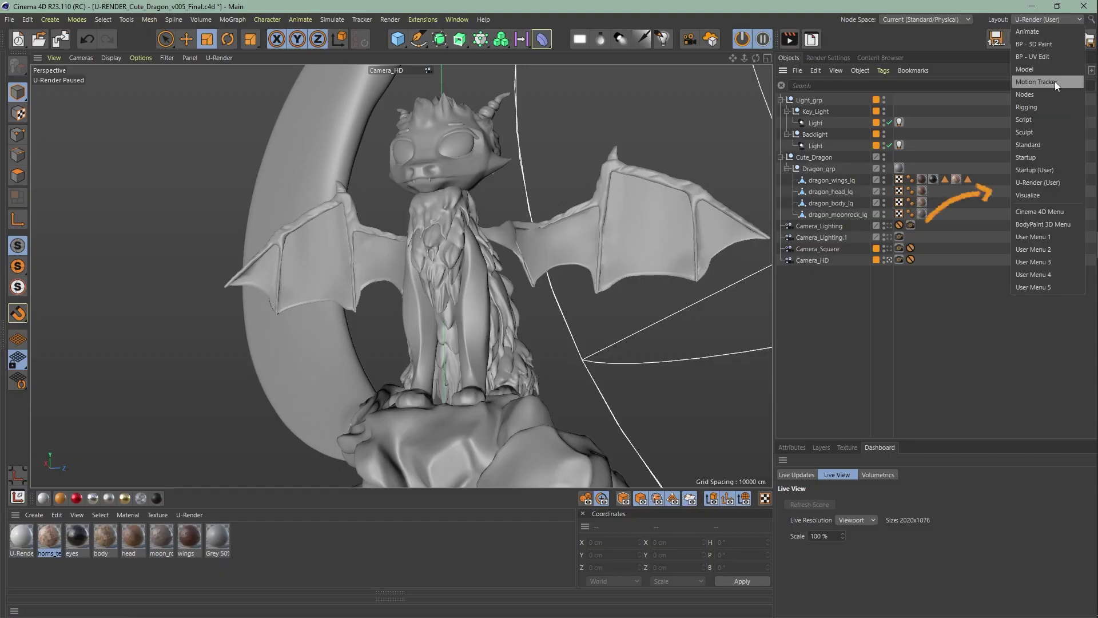
# Switch Cinema 4D to the U-Render (User) layout and resume real-time rendering in the viewport.
pyautogui.click(1069, 186)
pyautogui.click(765, 42)
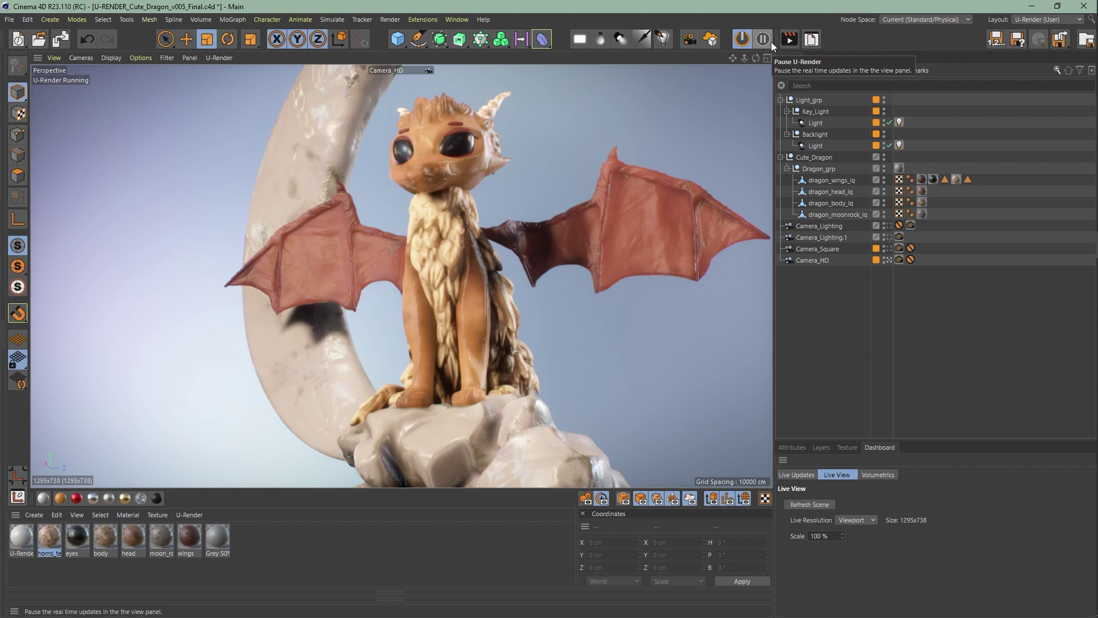
# Enable Multi-Pass in the render settings and turn on U-Render's Matte, Lighting, Material and Advanced passes, including Refraction, Ambient Occlusion, Material Normal and Material UVW.
pyautogui.click(822, 57)
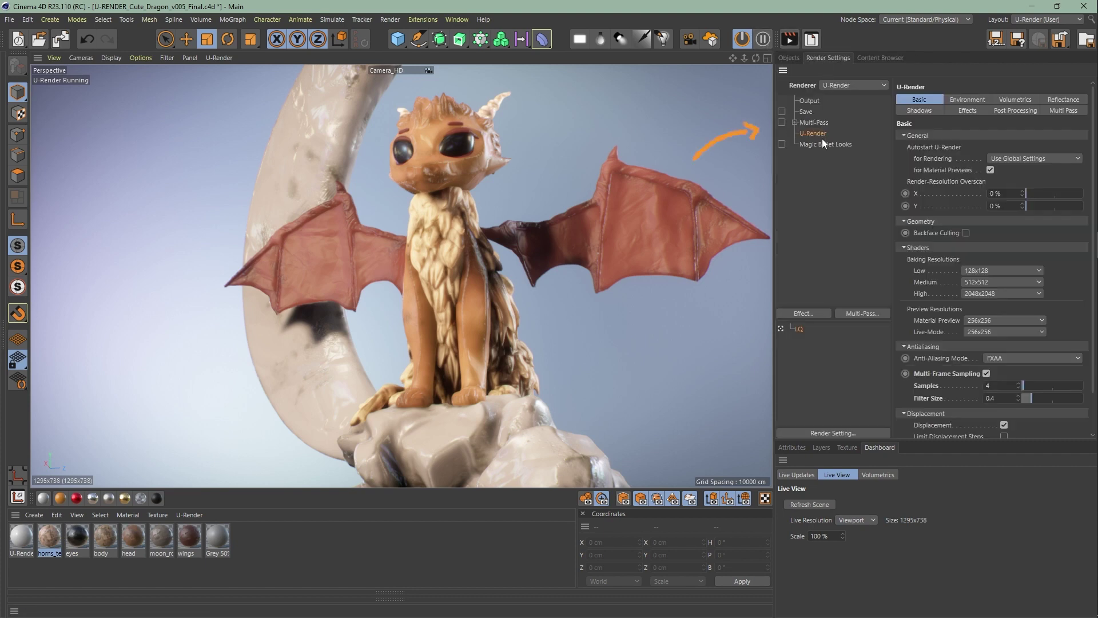
pyautogui.click(782, 122)
pyautogui.click(1068, 111)
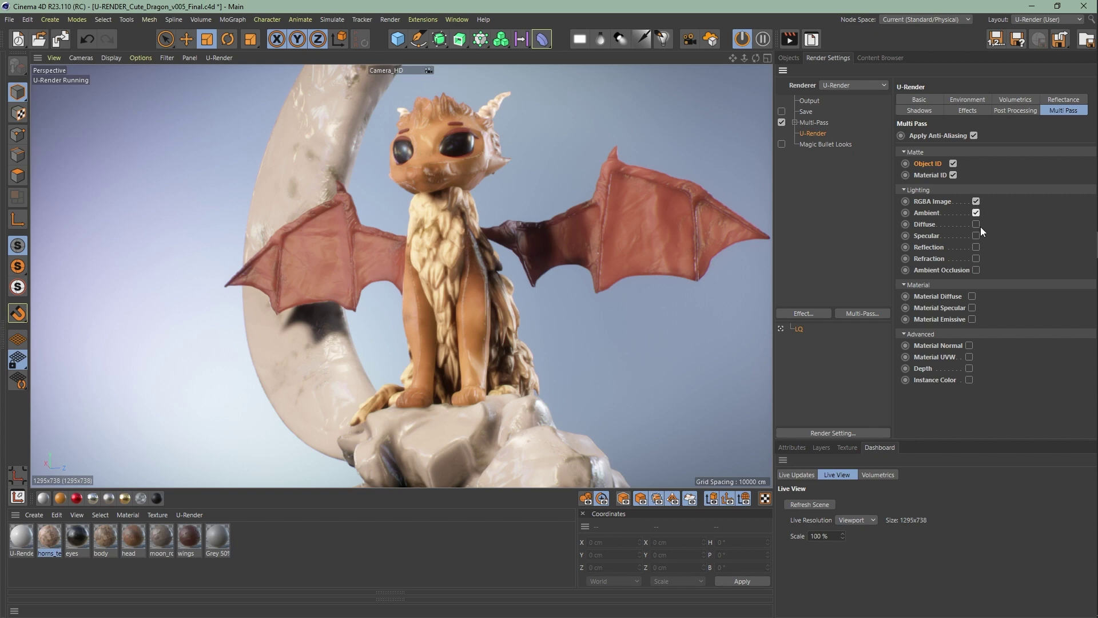
pyautogui.click(976, 258)
pyautogui.click(976, 270)
pyautogui.click(969, 345)
pyautogui.click(969, 356)
# Render the dragon scene to the Picture Viewer and display its layers in Single-Pass mode.
pyautogui.click(794, 43)
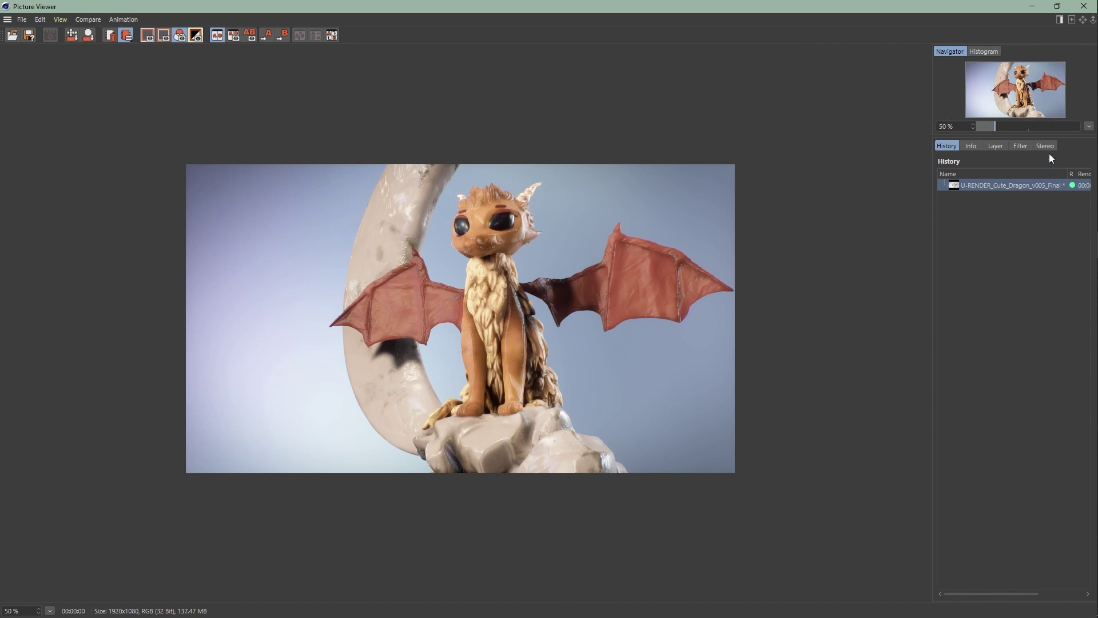
pyautogui.click(995, 146)
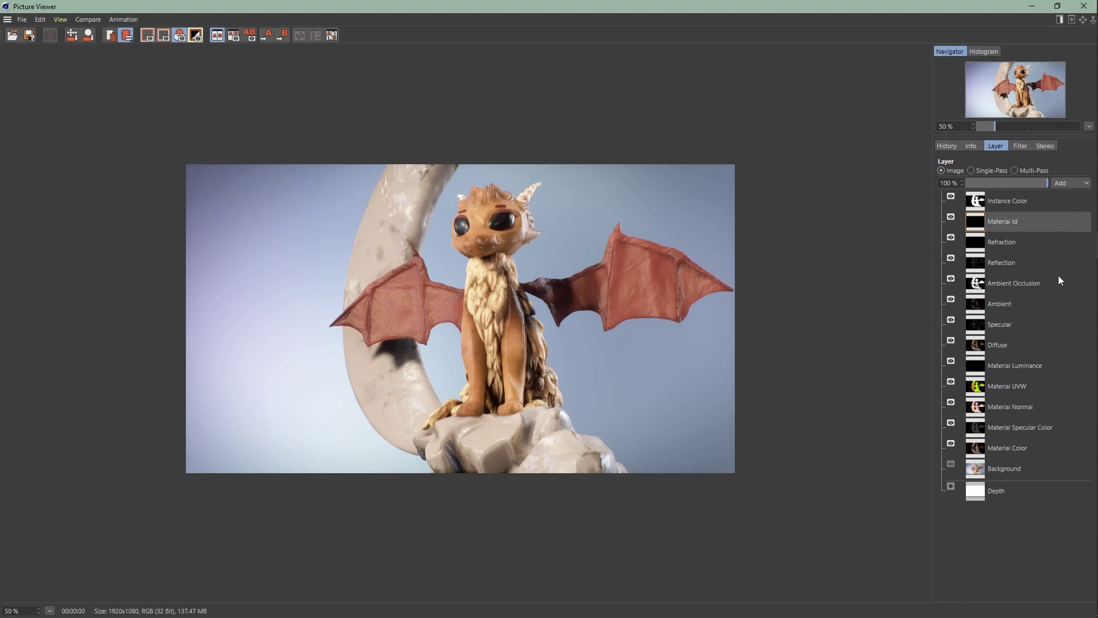
pyautogui.click(980, 170)
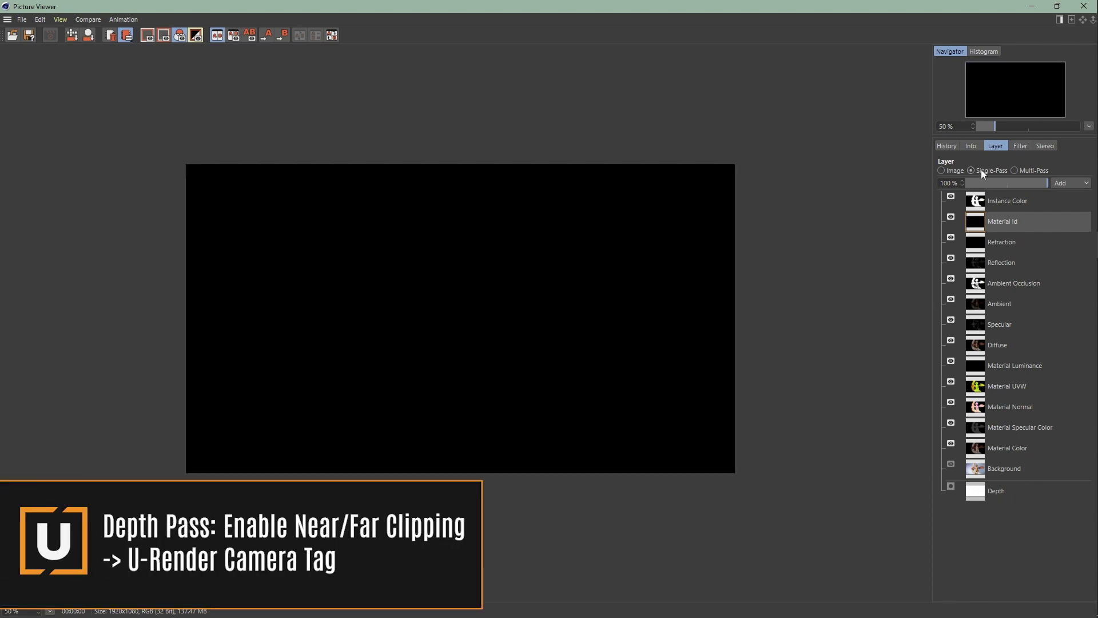
# Examine the rendered passes one by one, from Instance Color through reflection, lighting and material passes to Depth, ending on Instance Color.
pyautogui.click(1001, 200)
pyautogui.click(1005, 262)
pyautogui.click(1007, 284)
pyautogui.click(1008, 305)
pyautogui.click(1009, 327)
pyautogui.click(1008, 342)
pyautogui.click(1011, 373)
pyautogui.click(1010, 388)
pyautogui.click(1012, 407)
pyautogui.click(1022, 450)
pyautogui.click(1019, 493)
pyautogui.click(1013, 207)
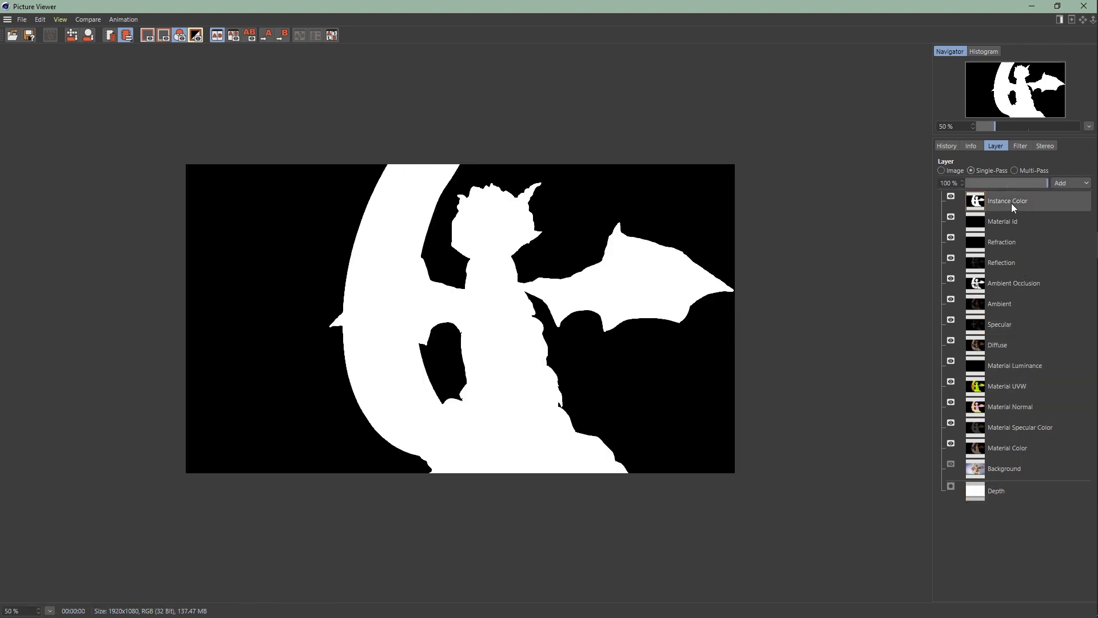
# Shrink and reposition the Picture Viewer window, close it and show the scene's object list.
pyautogui.click(1058, 6)
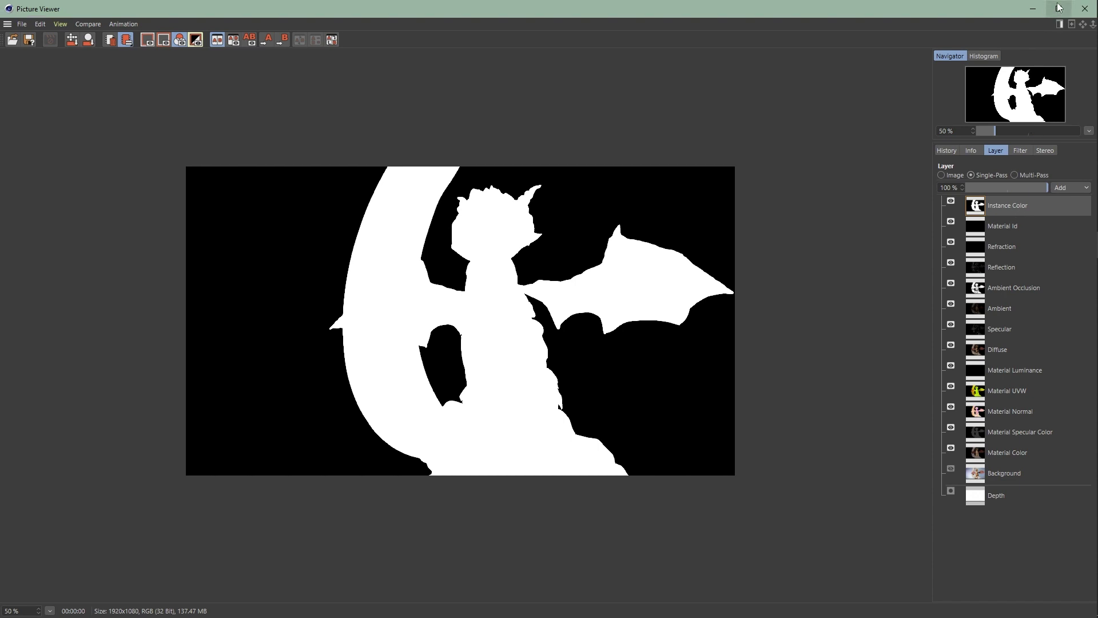
pyautogui.moveTo(2, 3); pyautogui.dragTo(583, 301)
pyautogui.moveTo(793, 309); pyautogui.dragTo(369, 128)
pyautogui.click(789, 57)
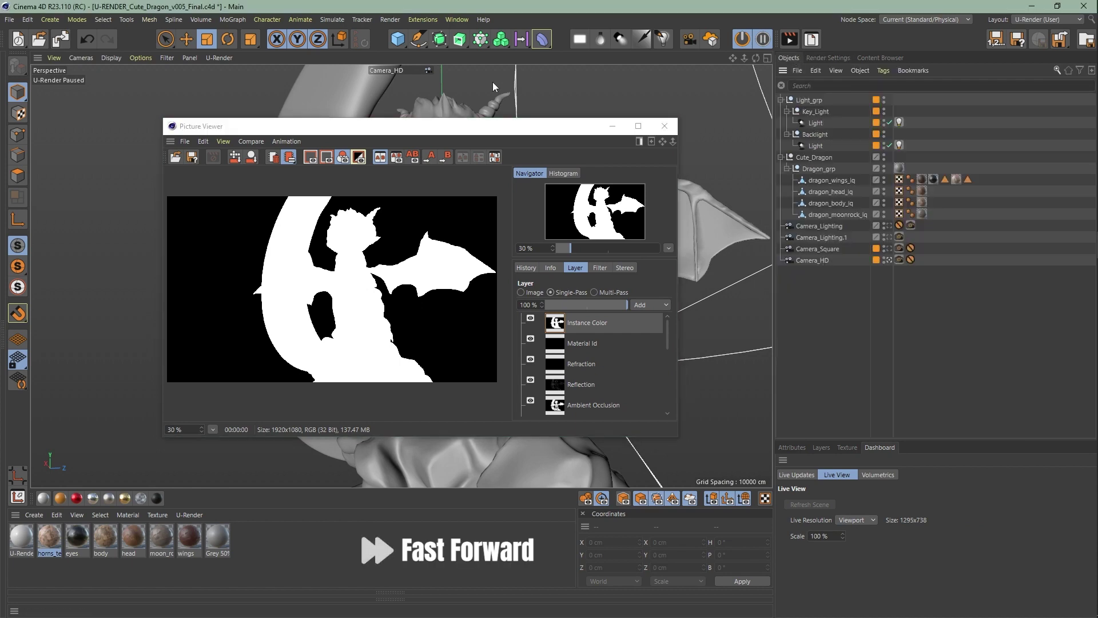
pyautogui.click(661, 120)
# Add a cube beside the dragon and place it inside a Cloner.
pyautogui.click(398, 39)
pyautogui.moveTo(466, 458); pyautogui.dragTo(146, 289)
pyautogui.keyDown('alt'); pyautogui.click(501, 39); pyautogui.keyUp('alt')
# Set the Cloner's transform color to a light yellow-green with hue 78° and saturation 51%.
pyautogui.click(890, 403)
pyautogui.click(811, 485)
pyautogui.moveTo(892, 515); pyautogui.dragTo(978, 528)
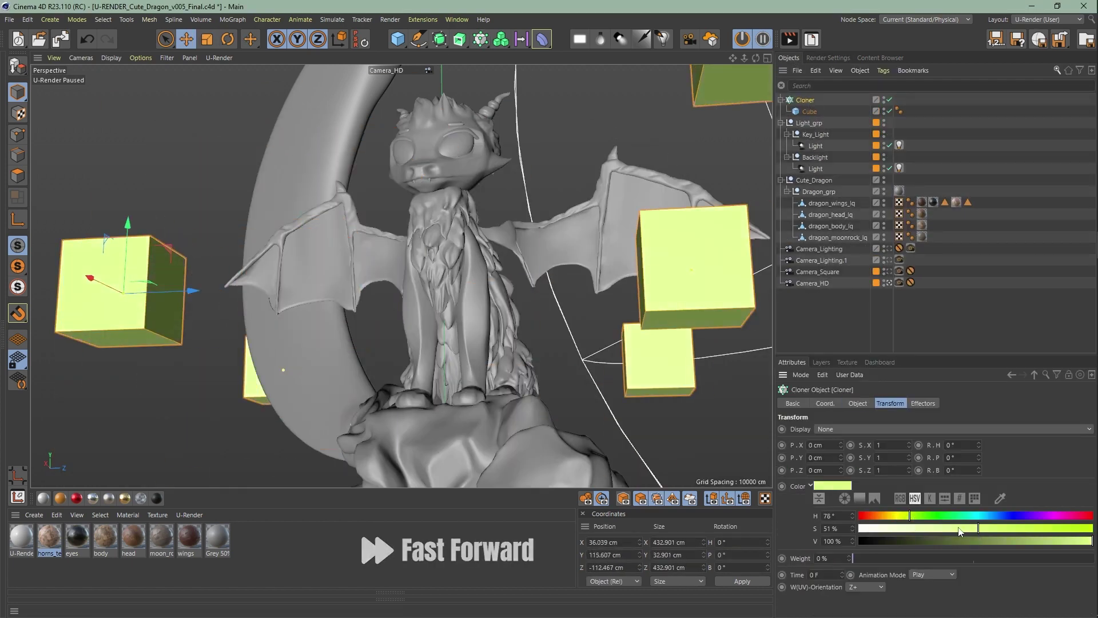
# Render the scene with the cloned cubes, check the Instance Color pass against the full image, and show the render history.
pyautogui.click(793, 40)
pyautogui.click(575, 267)
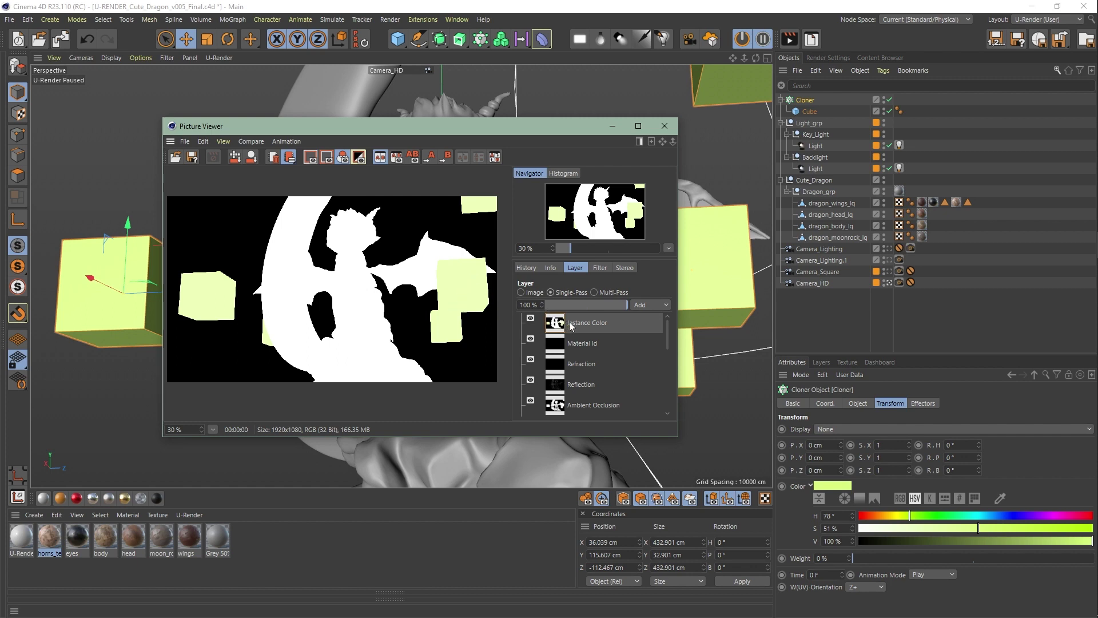
pyautogui.click(535, 292)
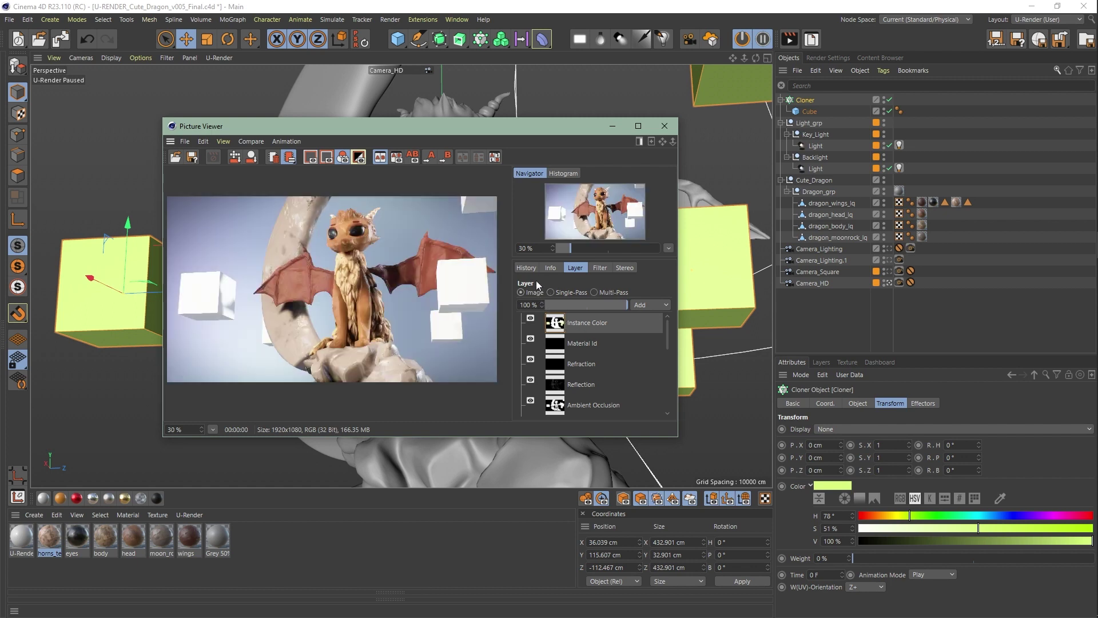
pyautogui.click(533, 268)
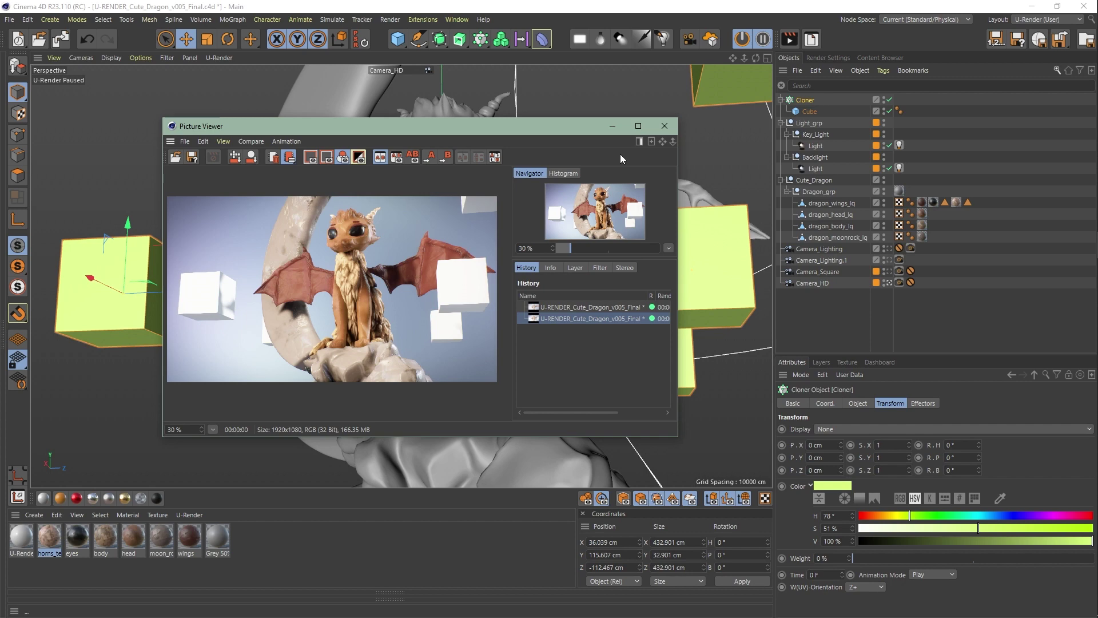
# Dismiss the Picture Viewer and delete the Cloner together with its cube.
pyautogui.click(619, 127)
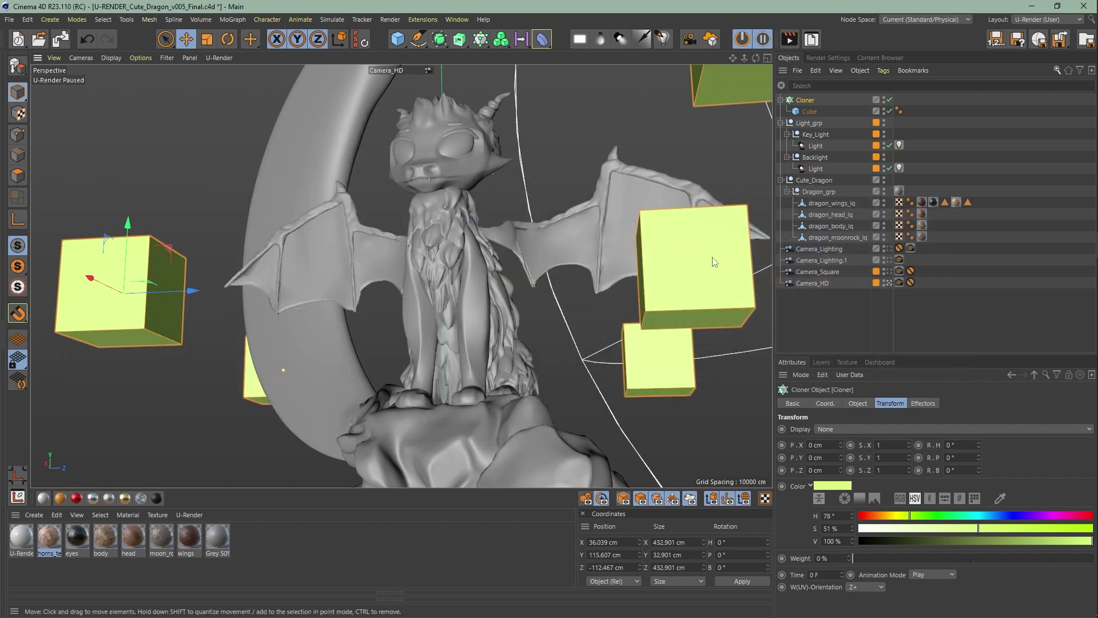
pyautogui.press('Delete')
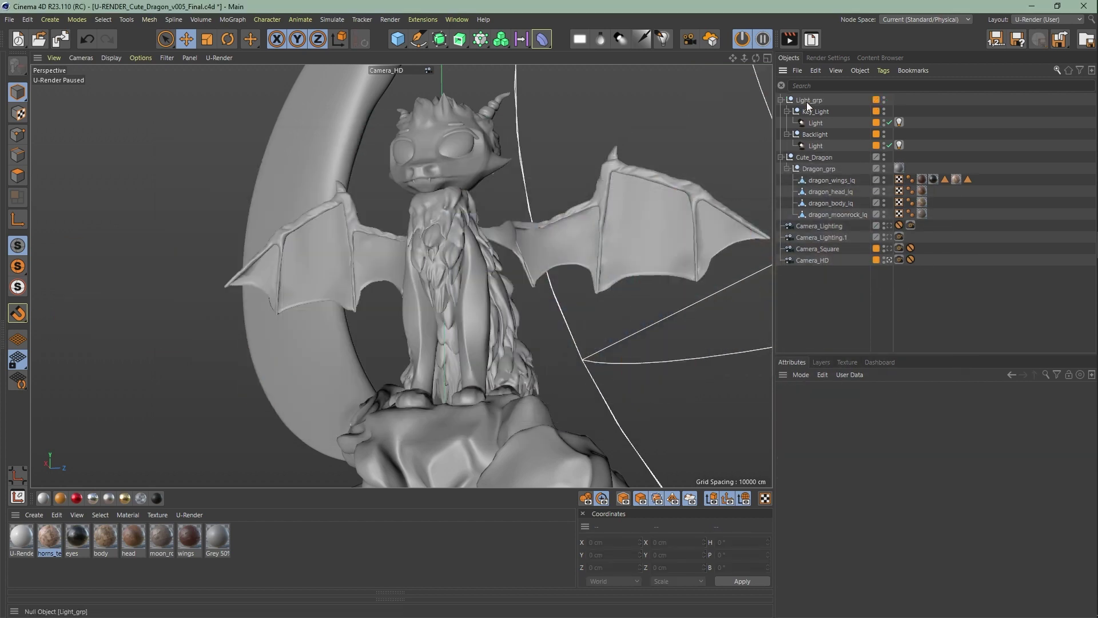
# Add an Object Buffer pass to the Multi-Pass list in the render settings.
pyautogui.click(828, 58)
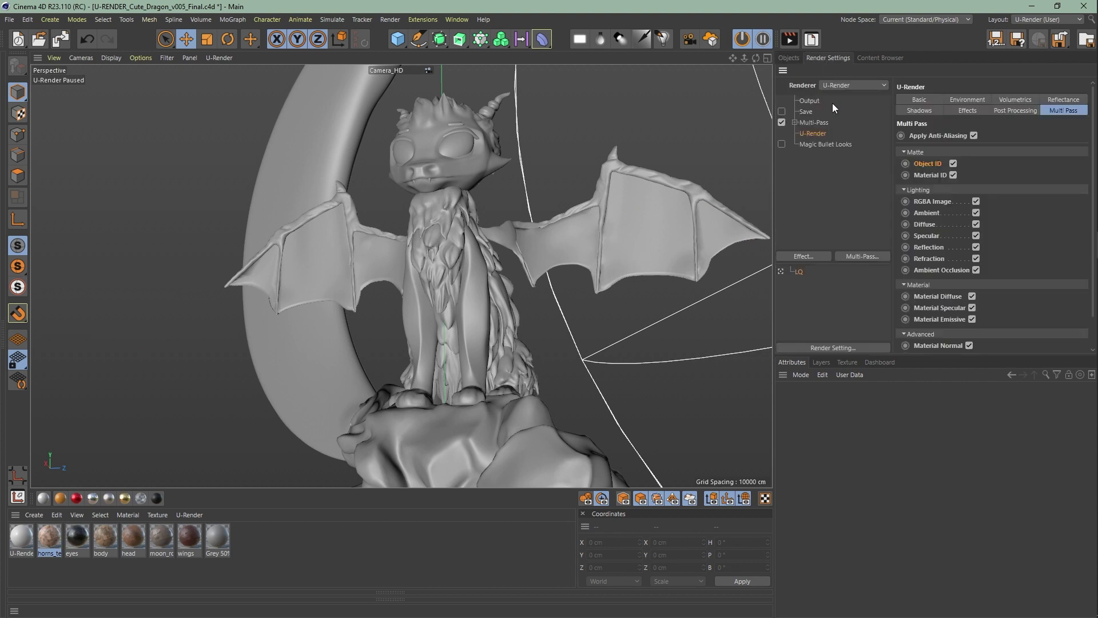
pyautogui.click(822, 122)
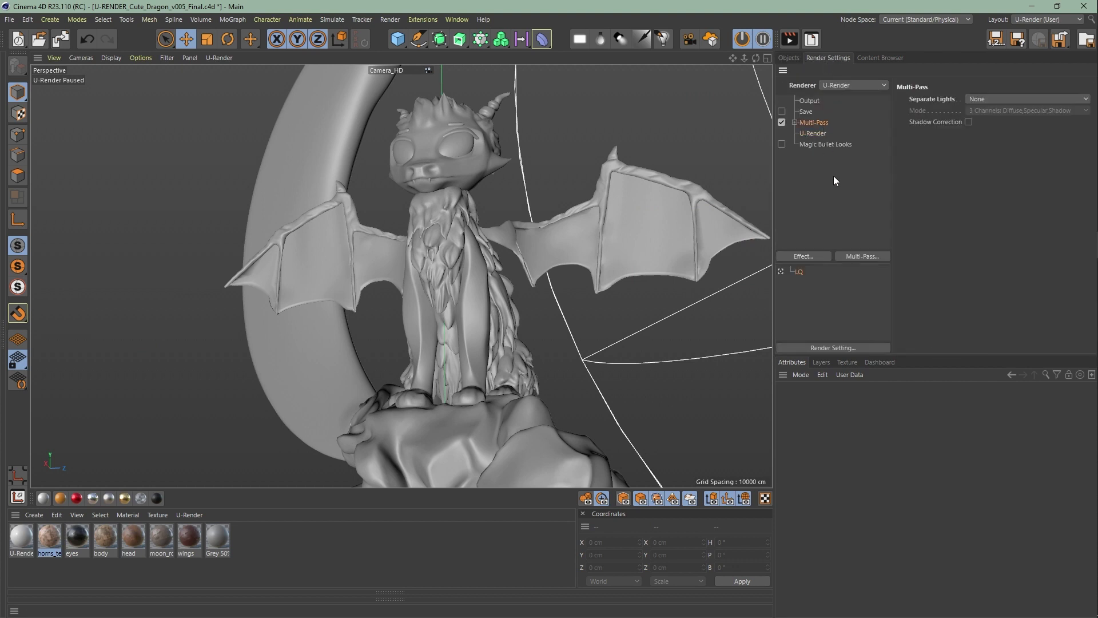
pyautogui.click(863, 255)
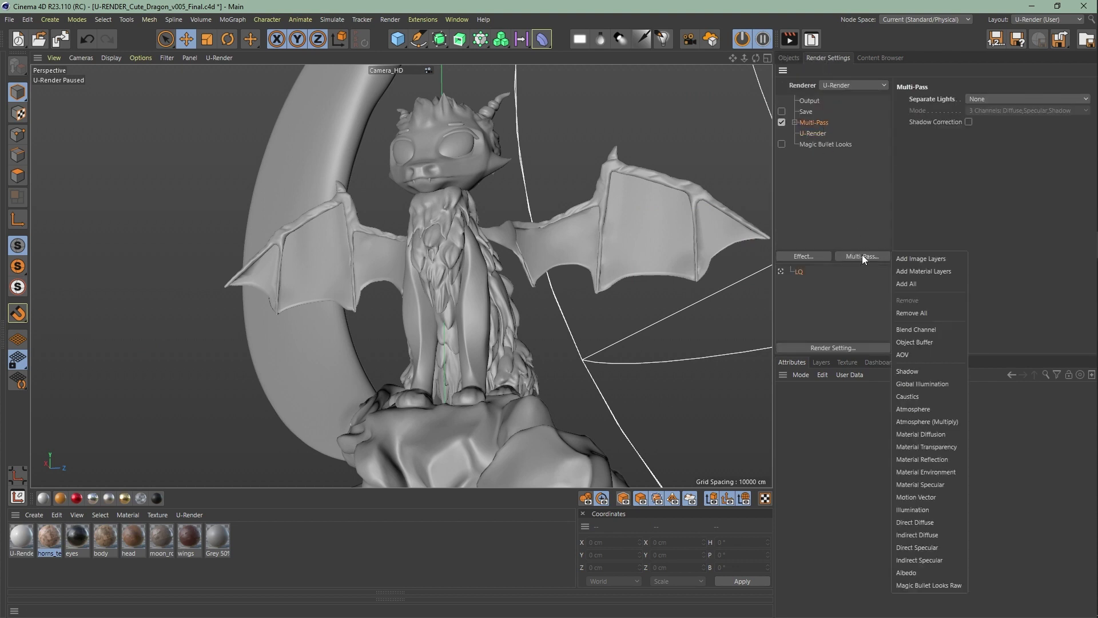
pyautogui.click(941, 344)
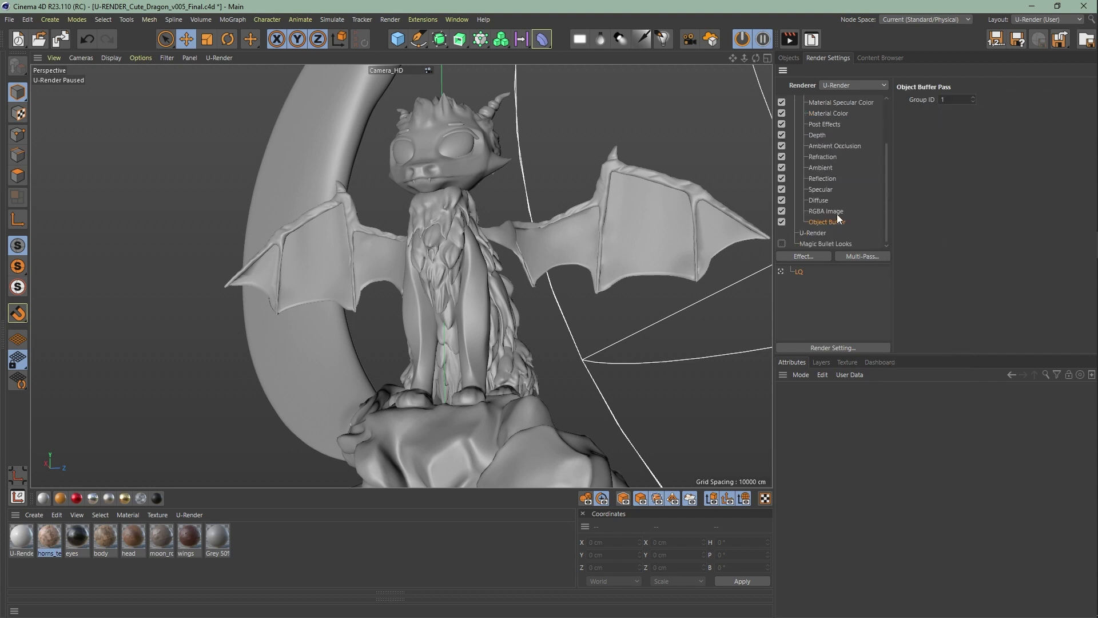
# Add a second Object Buffer pass to the Multi-Pass list and set its Group ID to 2.
pyautogui.click(848, 256)
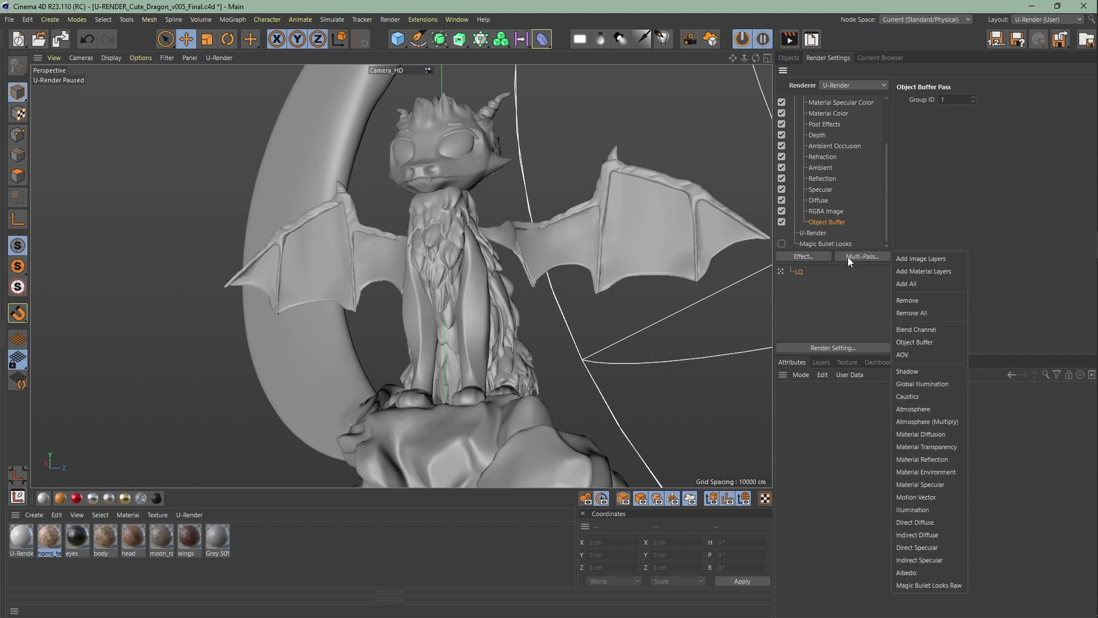
pyautogui.click(941, 338)
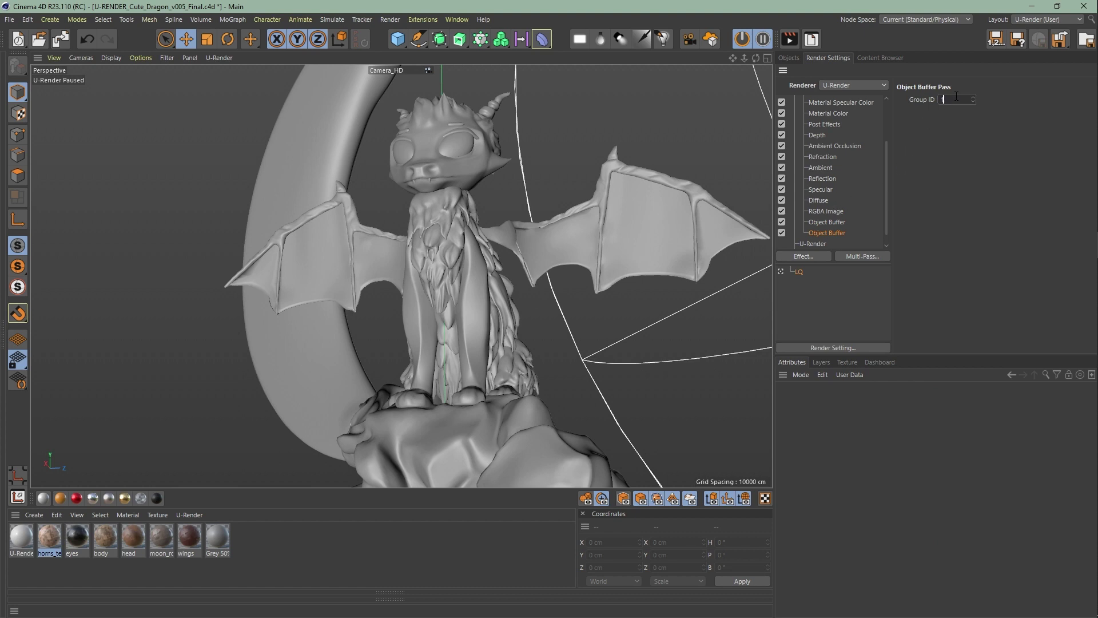
pyautogui.write('2')
pyautogui.press('Return')
# Add a Compositing tag to dragon_wings_lq and enable its object buffer 1.
pyautogui.click(789, 58)
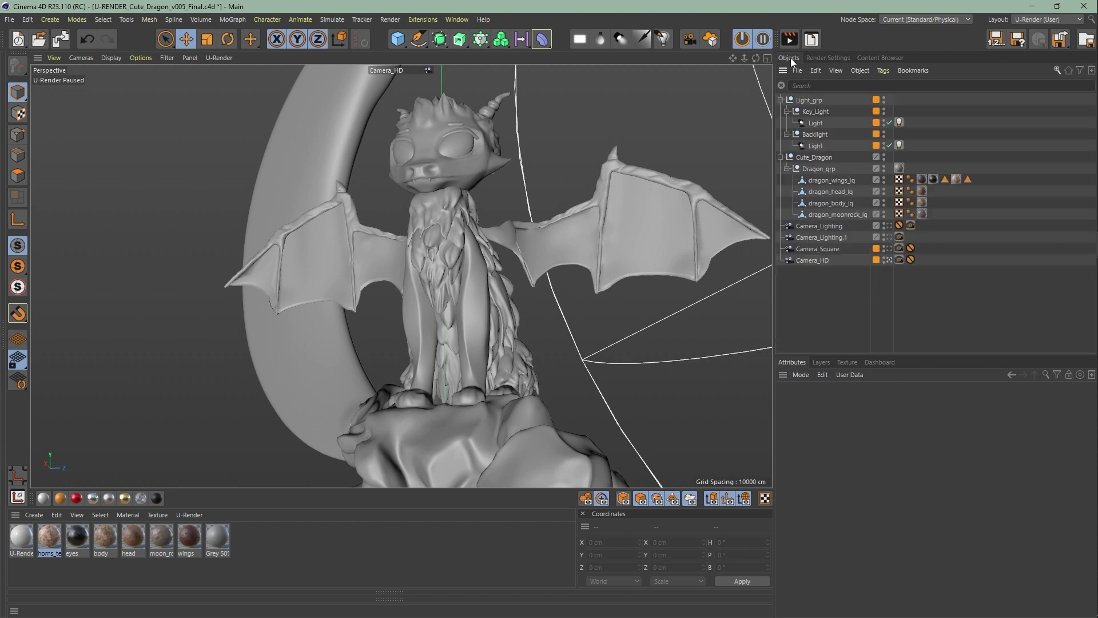
pyautogui.rightClick(840, 182)
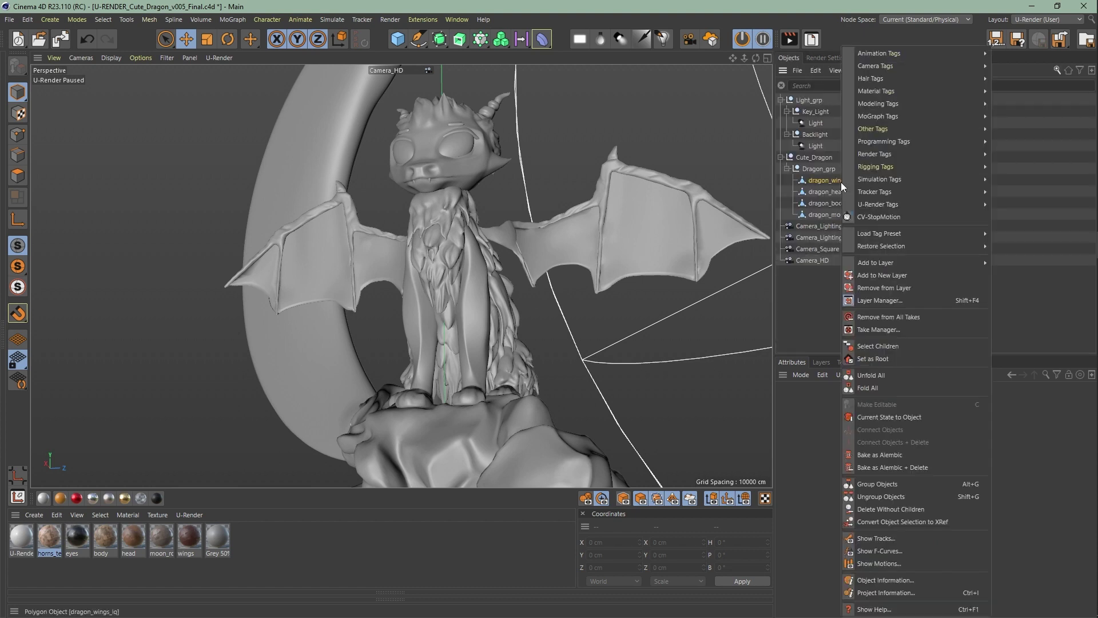
pyautogui.moveTo(898, 153)
pyautogui.click(1020, 167)
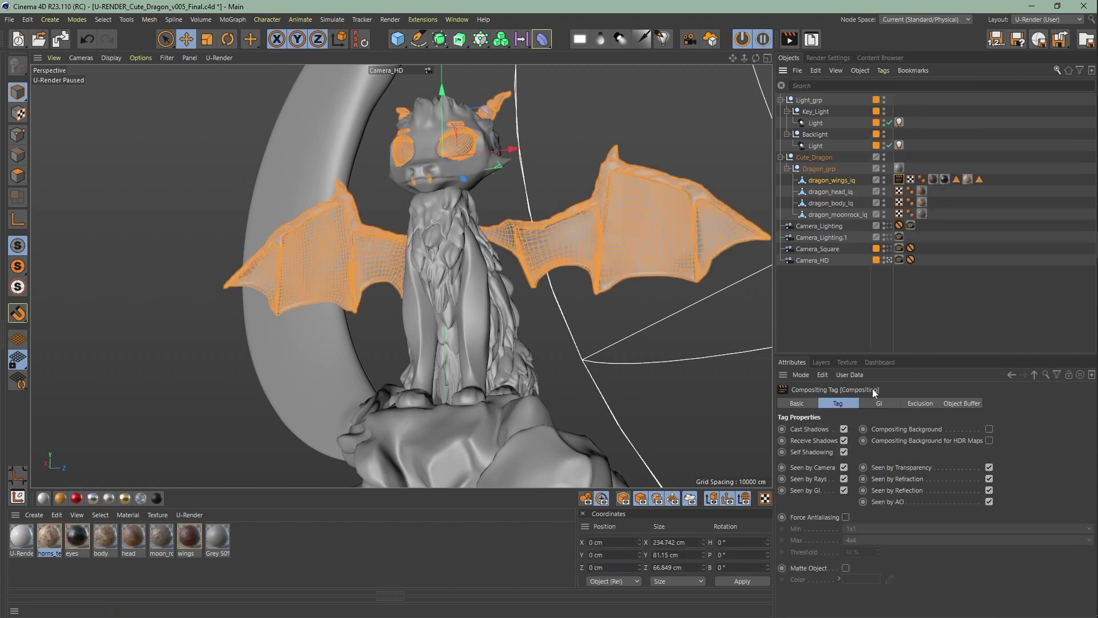
pyautogui.click(956, 403)
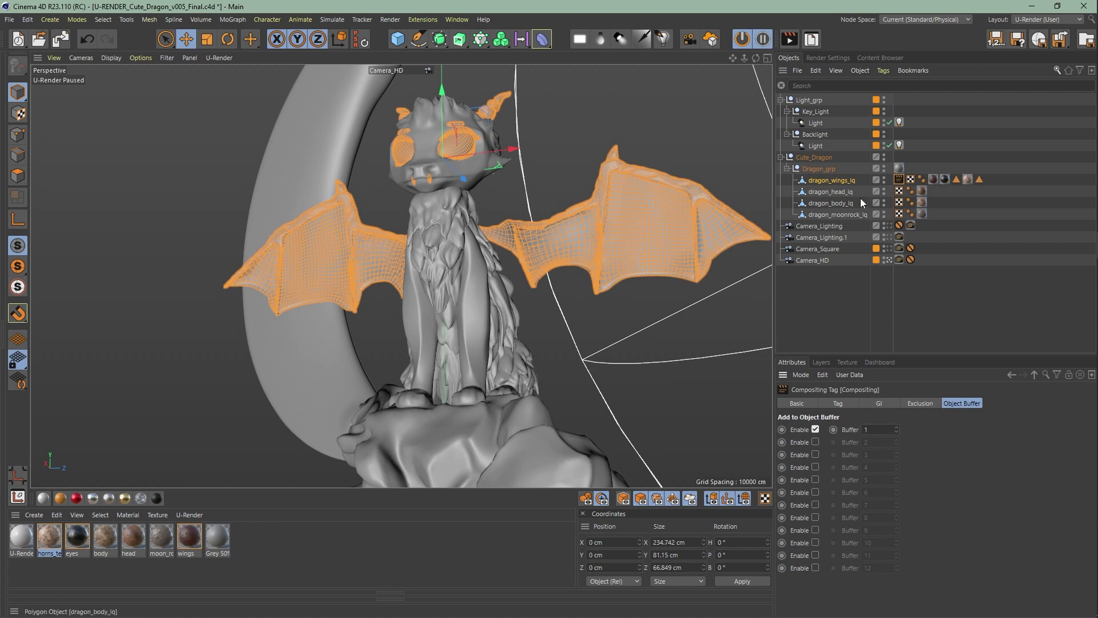
# Add a Compositing tag to dragon_head_lq and enable its first object buffer entry with buffer number 2.
pyautogui.rightClick(829, 191)
pyautogui.moveTo(891, 157)
pyautogui.click(1025, 172)
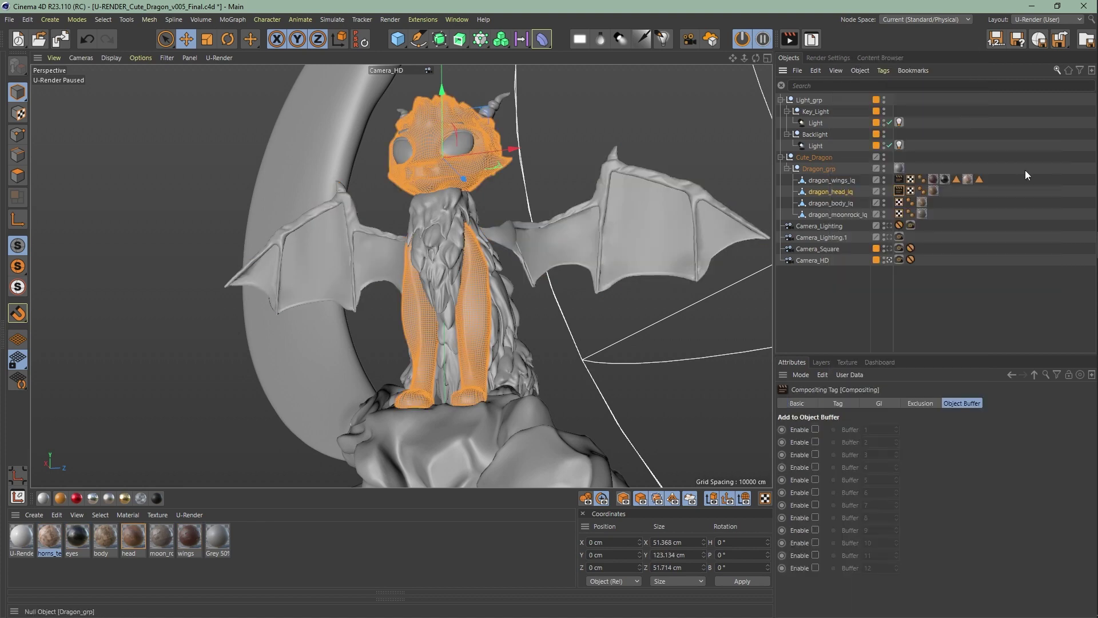
pyautogui.click(815, 430)
pyautogui.click(876, 431)
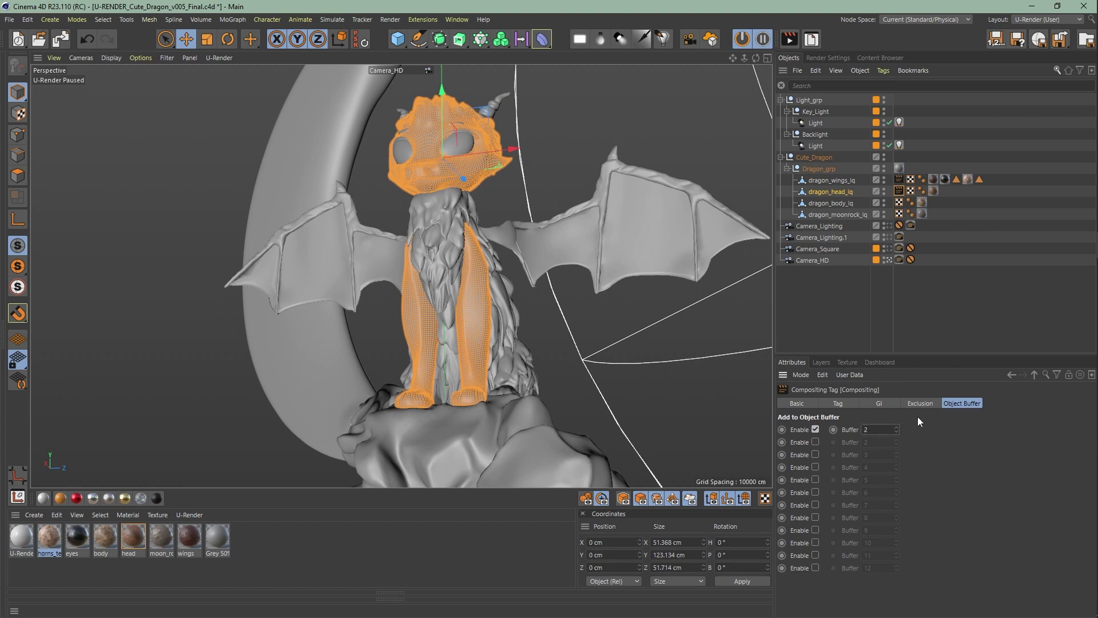
# Render the scene to the Picture Viewer and inspect the Object Buffer 1 and Object Buffer 2 passes.
pyautogui.click(793, 40)
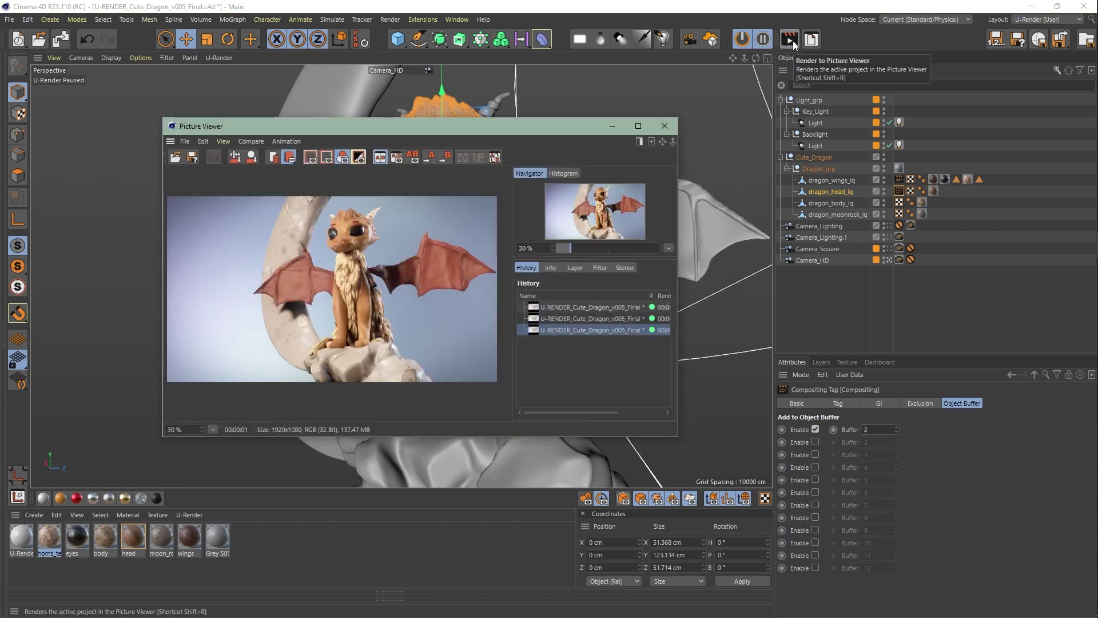
pyautogui.click(575, 268)
pyautogui.click(564, 291)
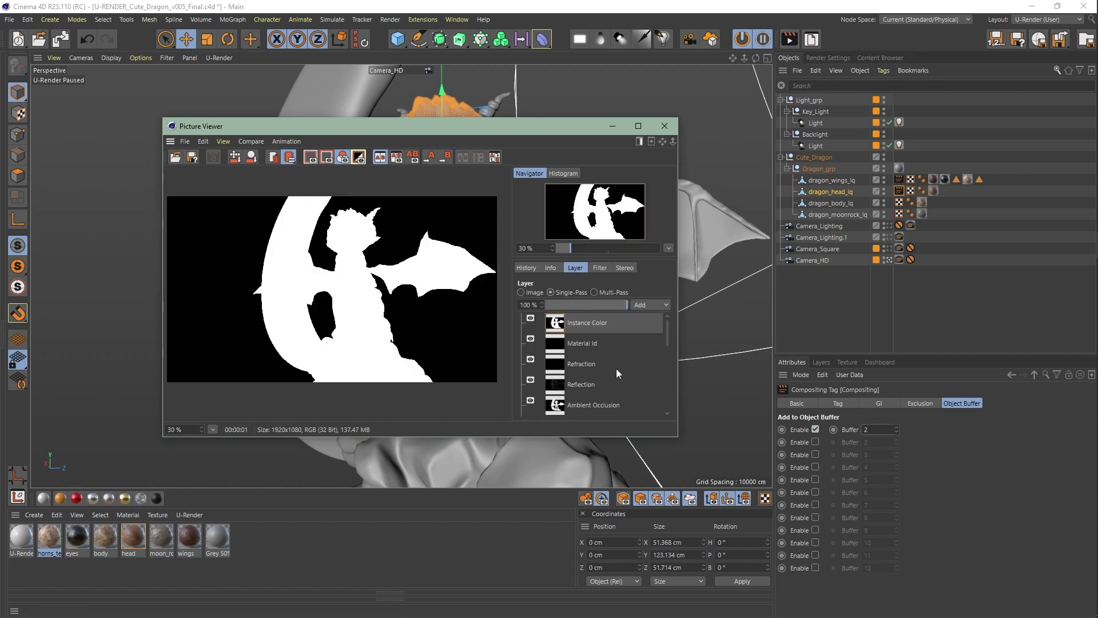
pyautogui.moveTo(681, 441); pyautogui.dragTo(830, 526)
pyautogui.scroll(-2, 766, 420)
pyautogui.click(753, 476)
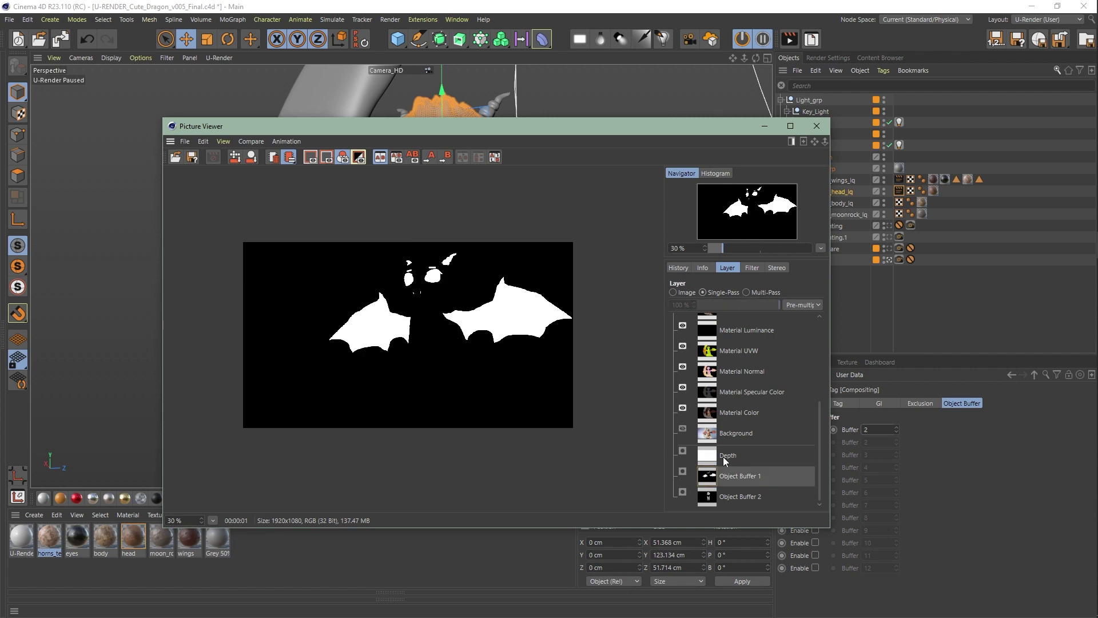
pyautogui.click(755, 495)
# Switch the render view back to the full image with its history and minimize the Picture Viewer.
pyautogui.click(675, 292)
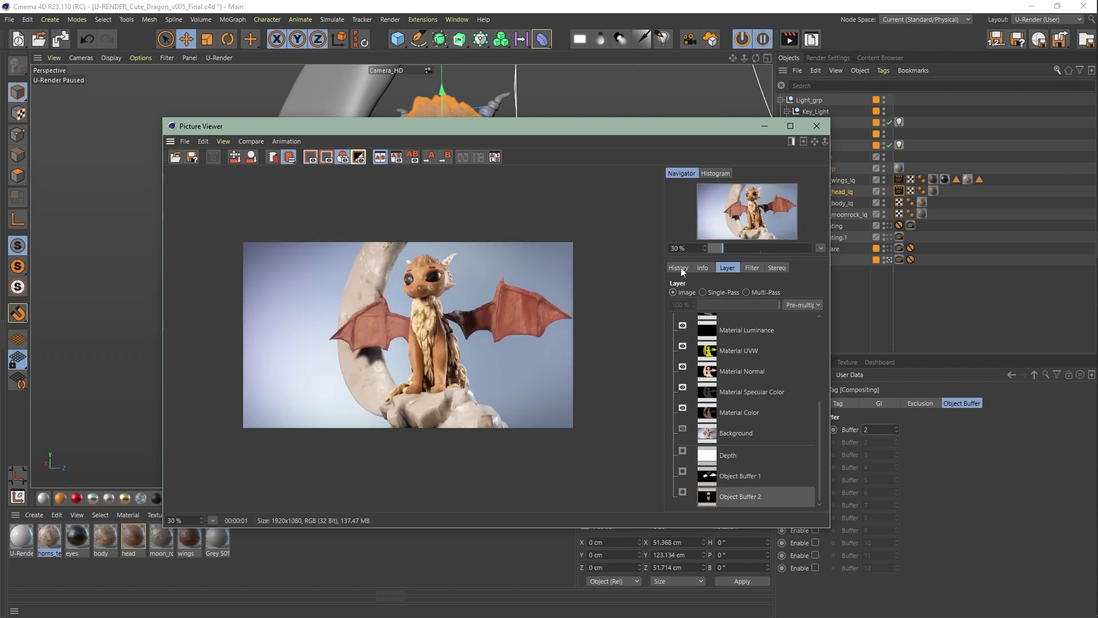
pyautogui.click(678, 267)
pyautogui.click(764, 127)
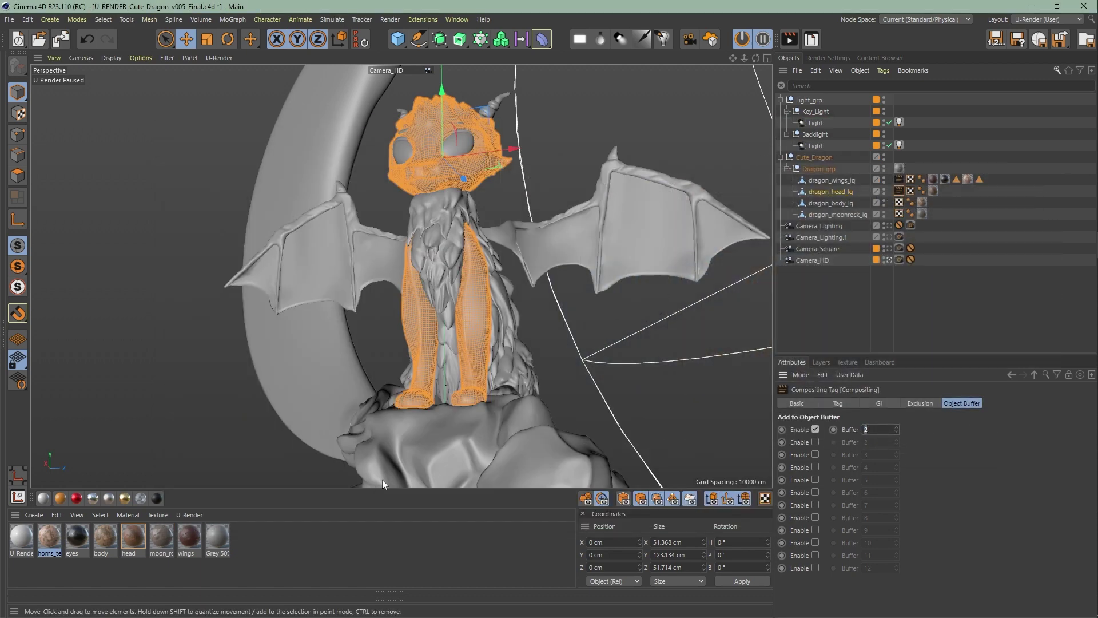
# Set the head material's Material ID color to bright green with hue 124°, saturation 60% and value 100%.
pyautogui.doubleClick(129, 540)
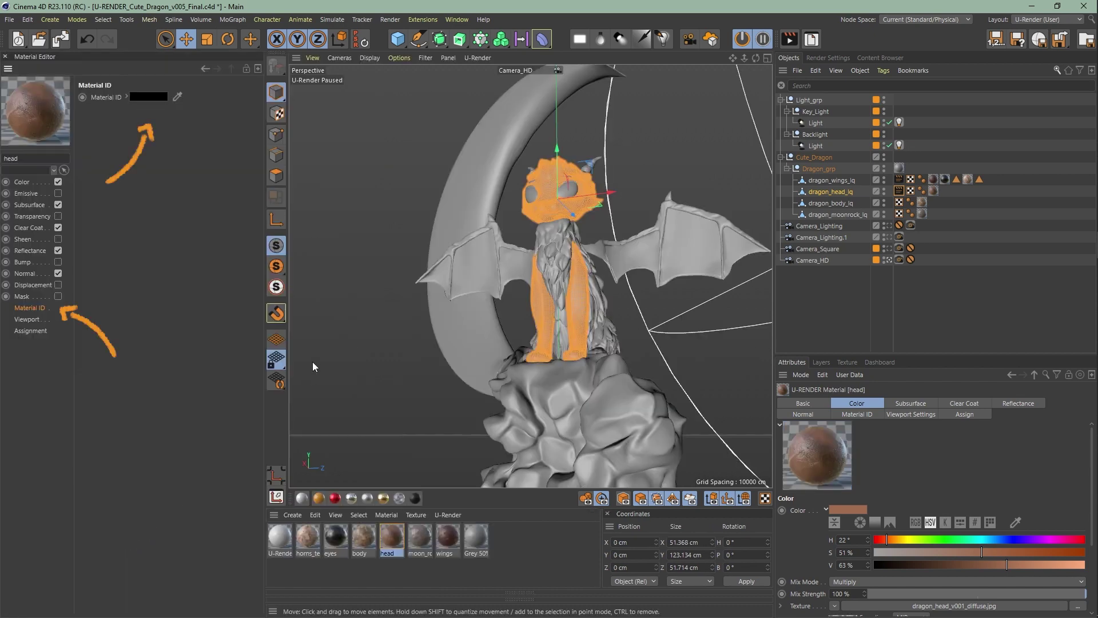
pyautogui.click(329, 359)
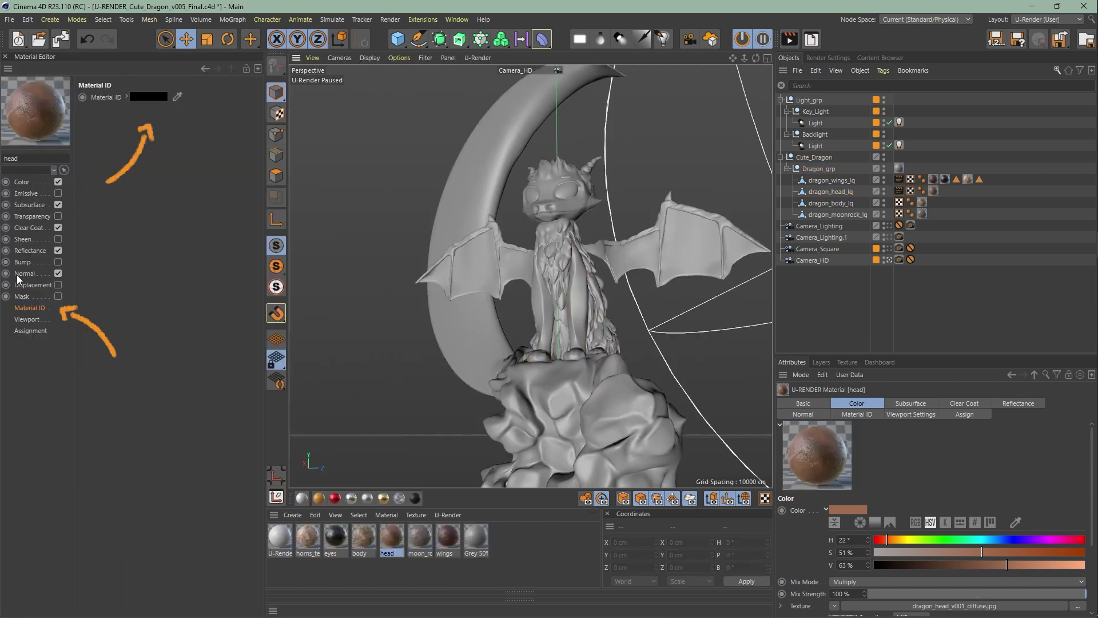
pyautogui.click(142, 96)
pyautogui.click(203, 116)
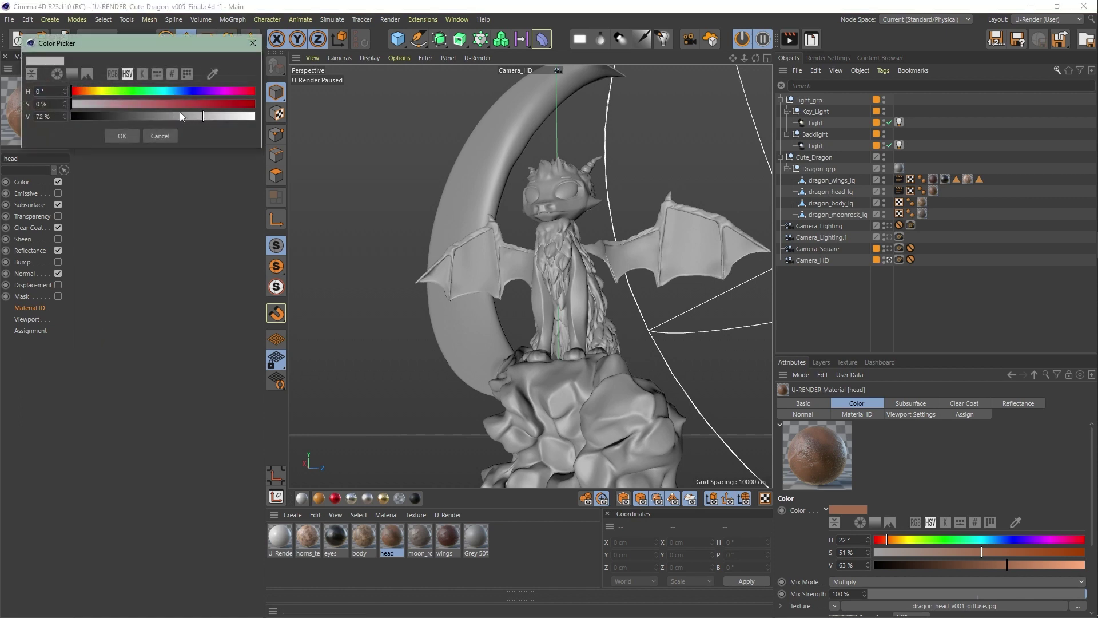
pyautogui.click(182, 103)
pyautogui.click(126, 91)
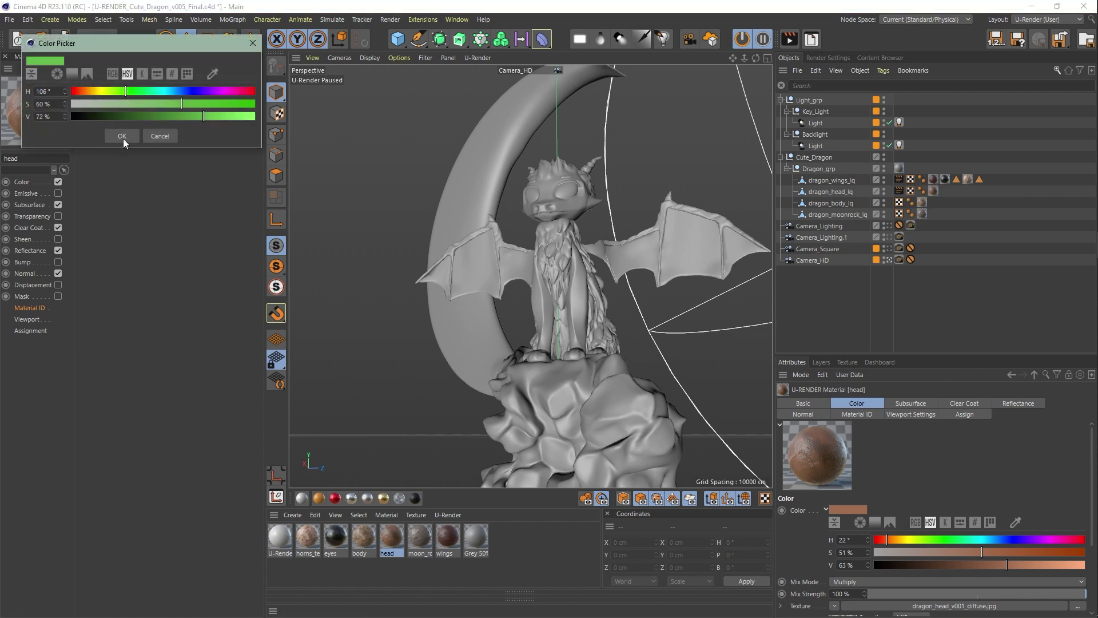
pyautogui.moveTo(126, 91); pyautogui.dragTo(134, 91)
pyautogui.click(254, 116)
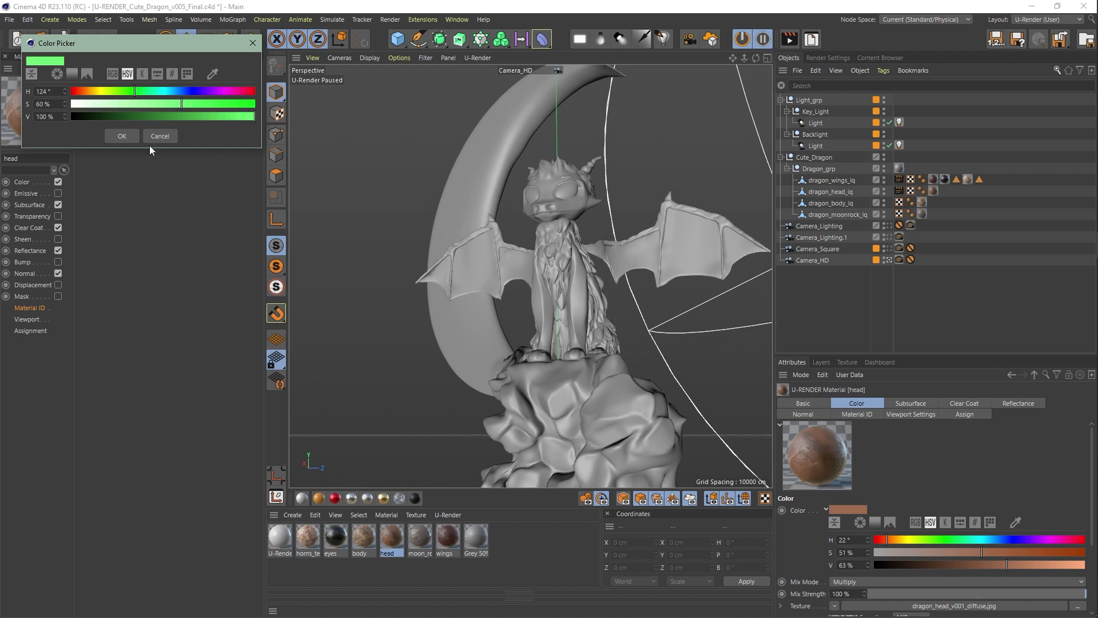
pyautogui.click(124, 136)
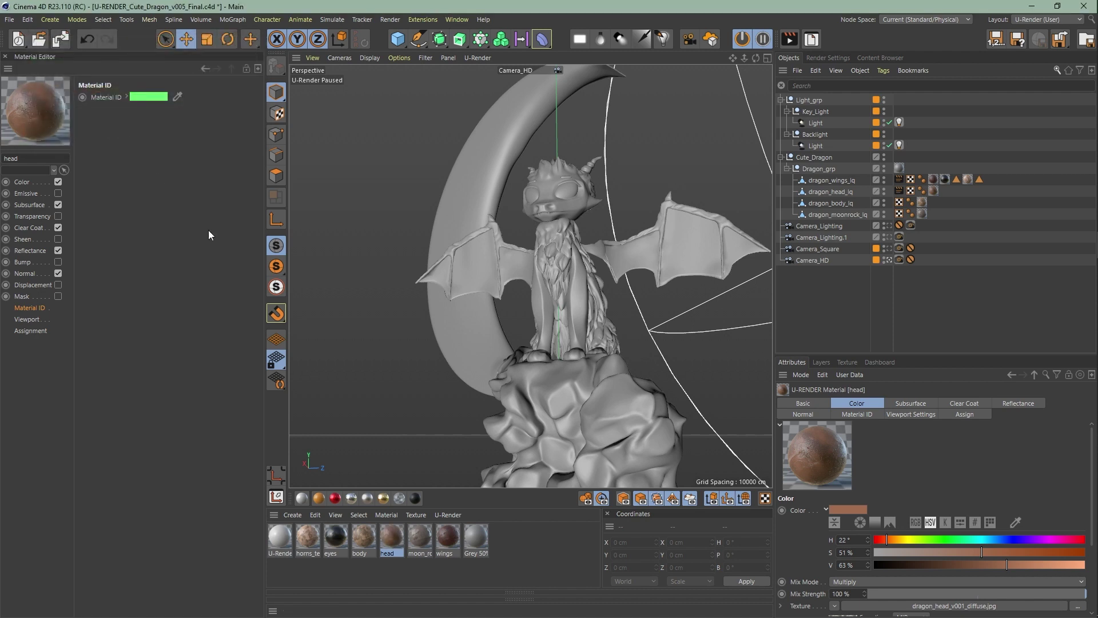
# Set the body material's Material ID color to a fully saturated deep red with hue 352° and value 74%.
pyautogui.click(360, 540)
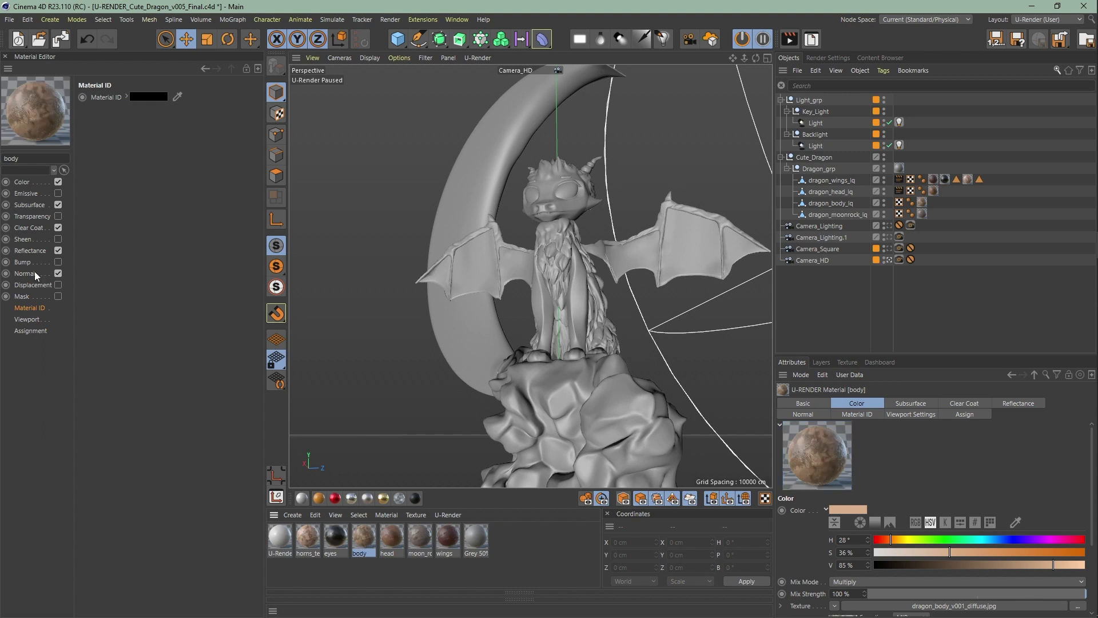
pyautogui.click(148, 96)
pyautogui.moveTo(124, 94); pyautogui.dragTo(253, 94)
pyautogui.click(208, 118)
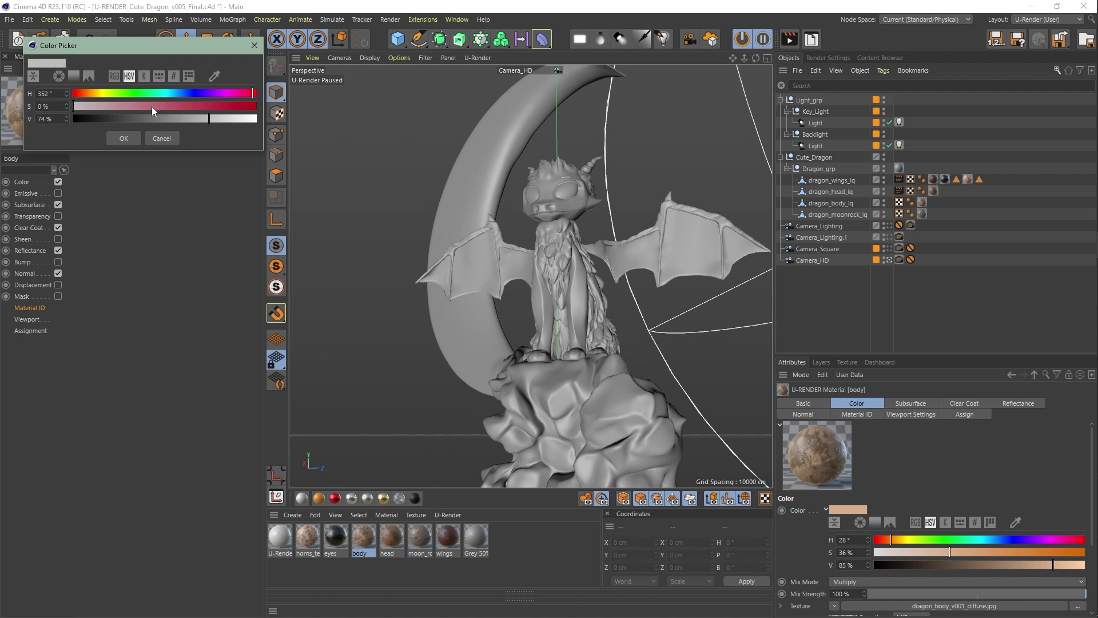
pyautogui.moveTo(153, 106); pyautogui.dragTo(279, 114)
pyautogui.click(134, 139)
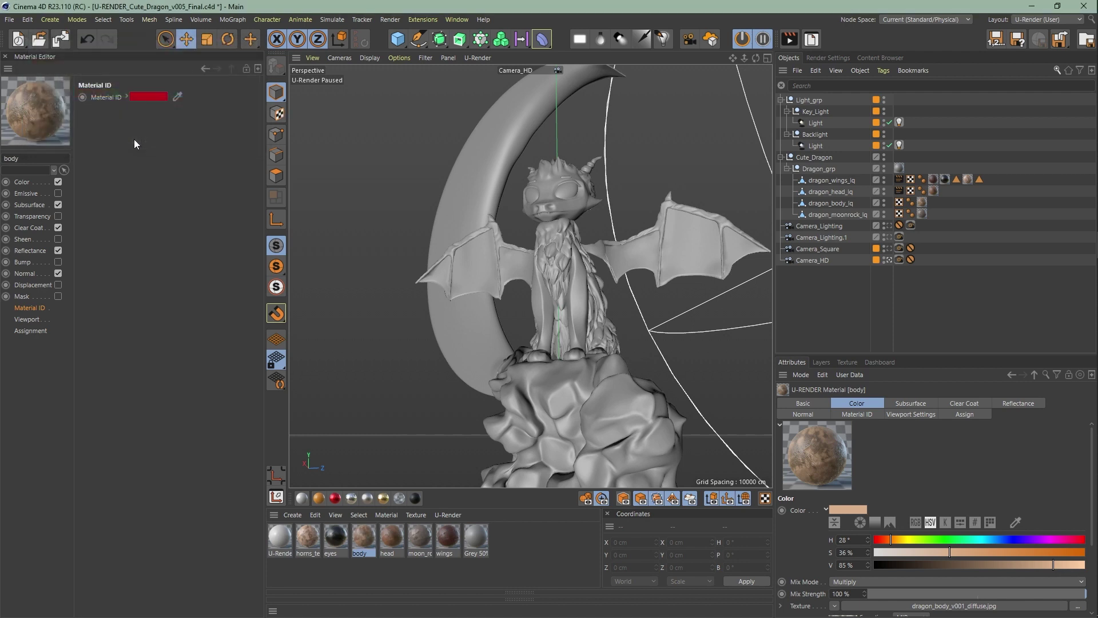
# Enable the body material's Emissive channel with a light blue color of hue 224° and saturation 41%.
pyautogui.click(58, 193)
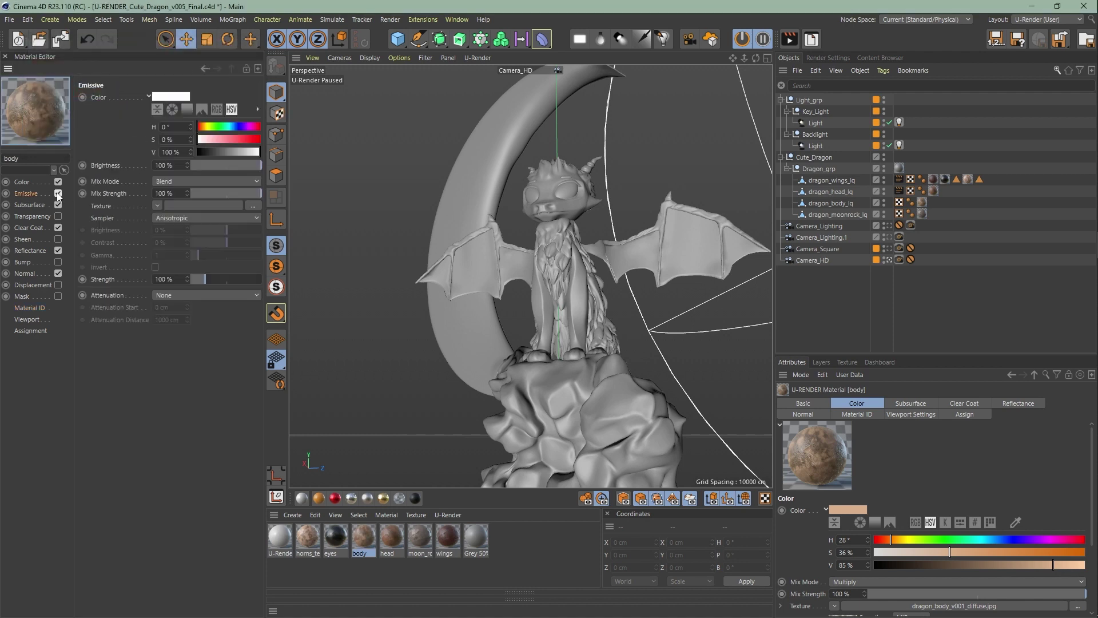
pyautogui.moveTo(219, 127); pyautogui.dragTo(236, 126)
pyautogui.click(223, 139)
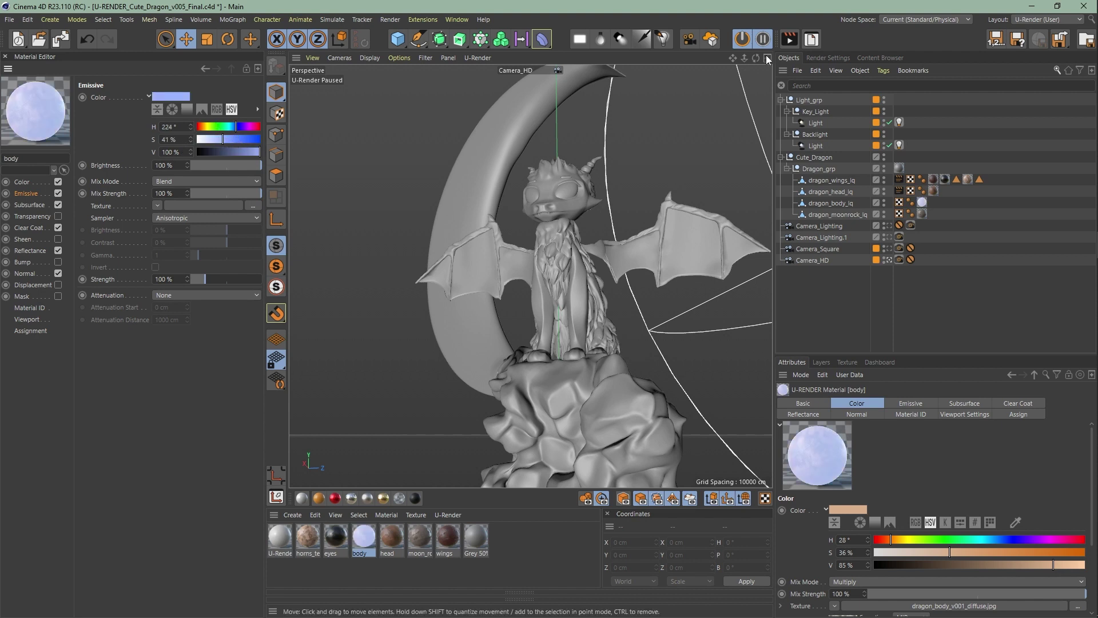
# Render the scene again and inspect the Material Id pass in the Picture Viewer.
pyautogui.click(790, 39)
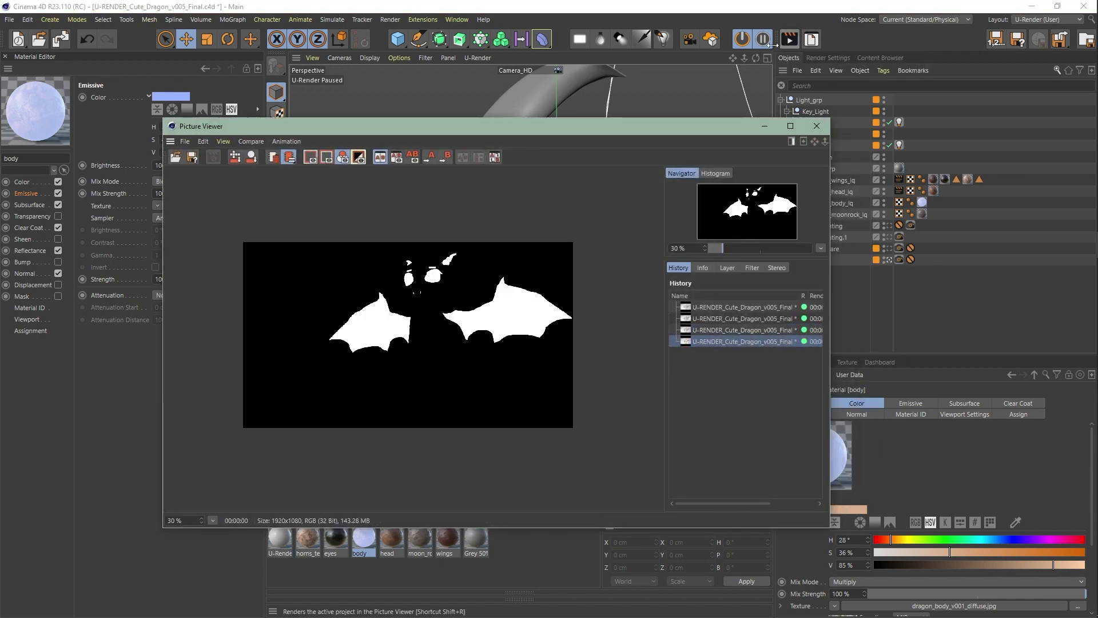
pyautogui.click(726, 268)
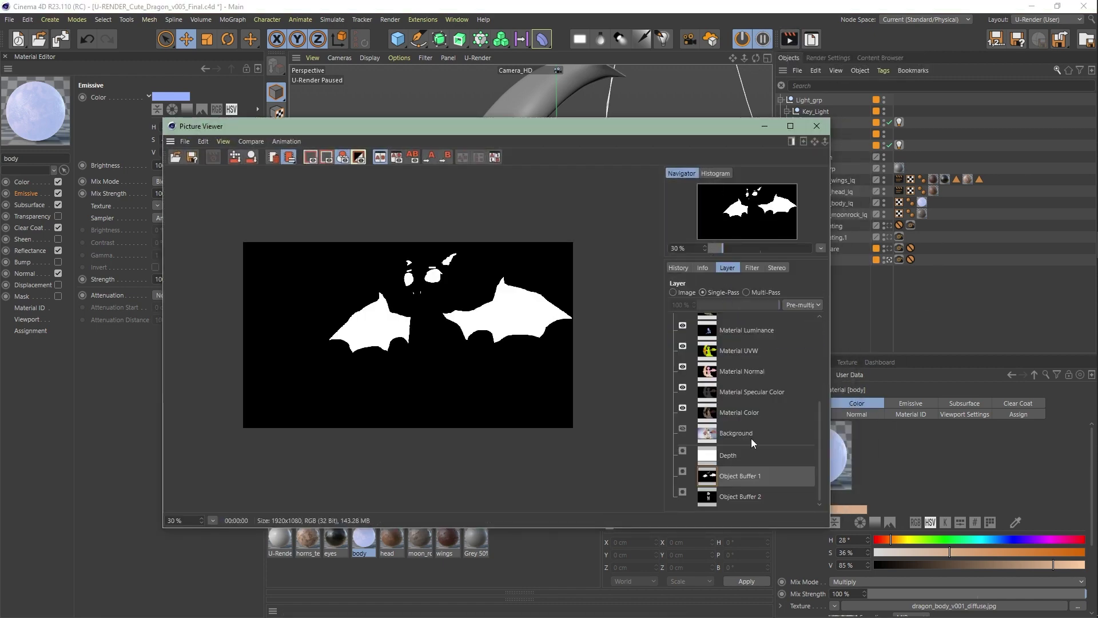
pyautogui.scroll(3, 750, 438)
pyautogui.click(749, 345)
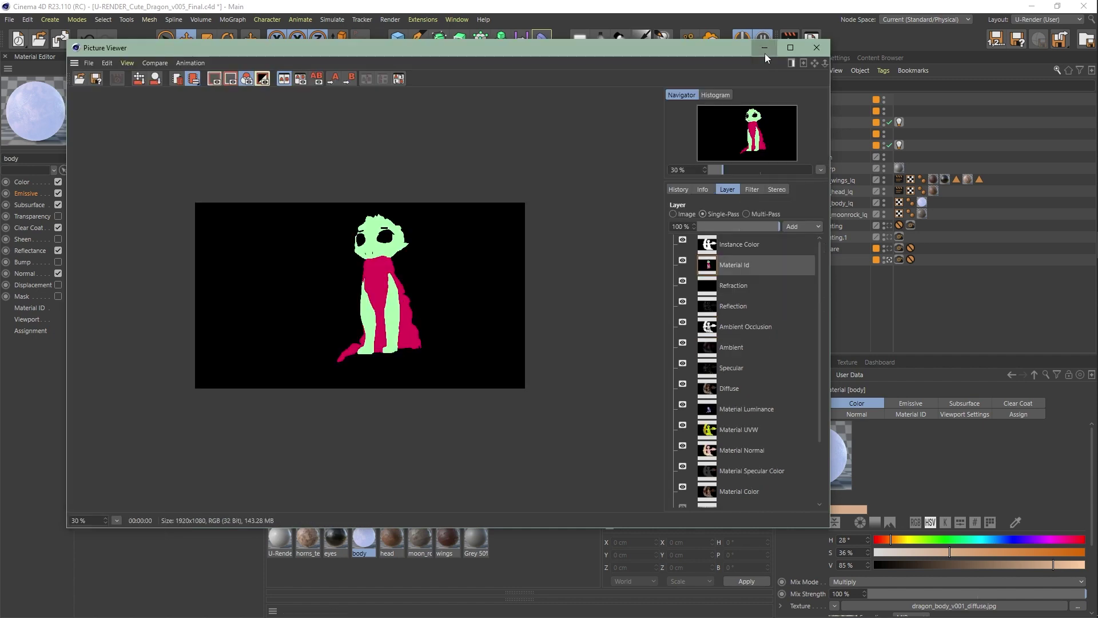
pyautogui.doubleClick(170, 125)
# Set the wings material's Material ID color to a strong magenta.
pyautogui.click(448, 536)
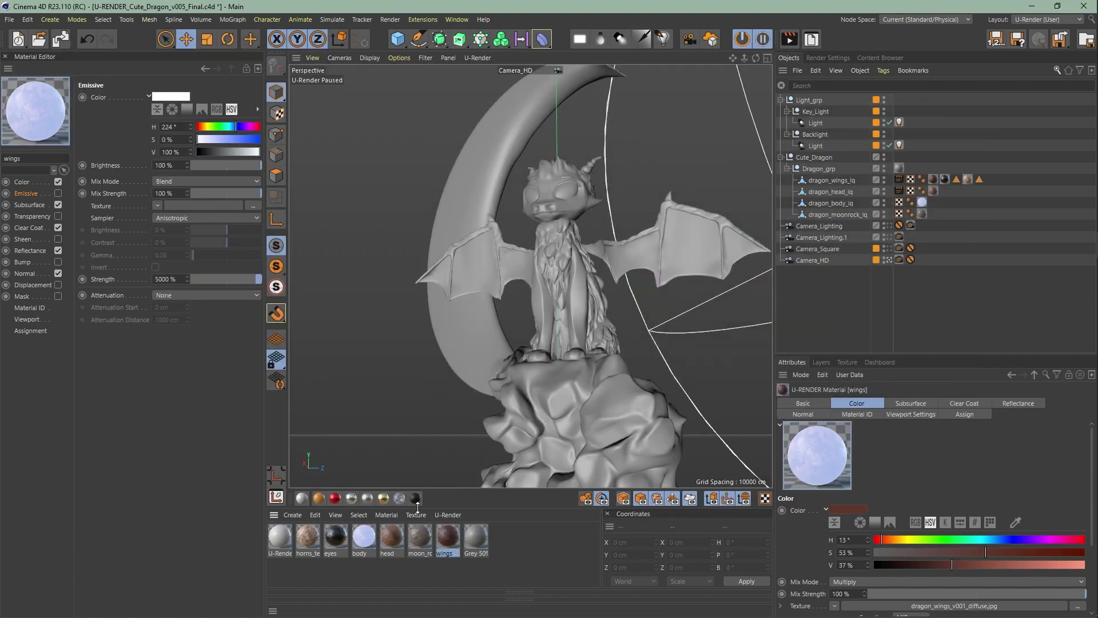
pyautogui.click(30, 307)
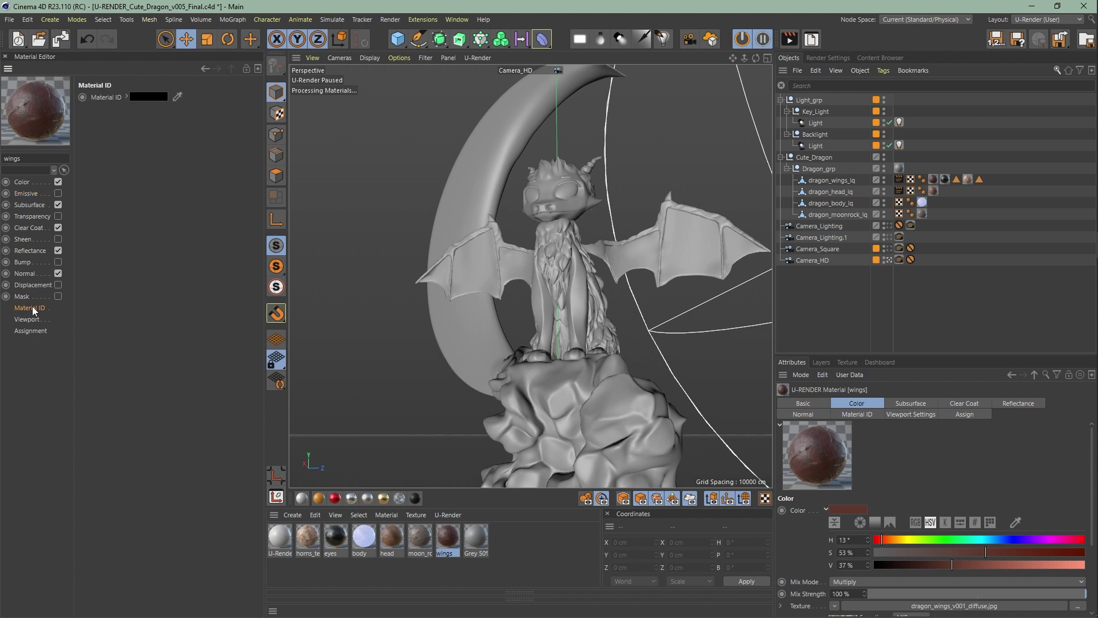
pyautogui.click(149, 96)
pyautogui.moveTo(152, 91); pyautogui.dragTo(239, 116)
pyautogui.click(240, 104)
pyautogui.click(130, 136)
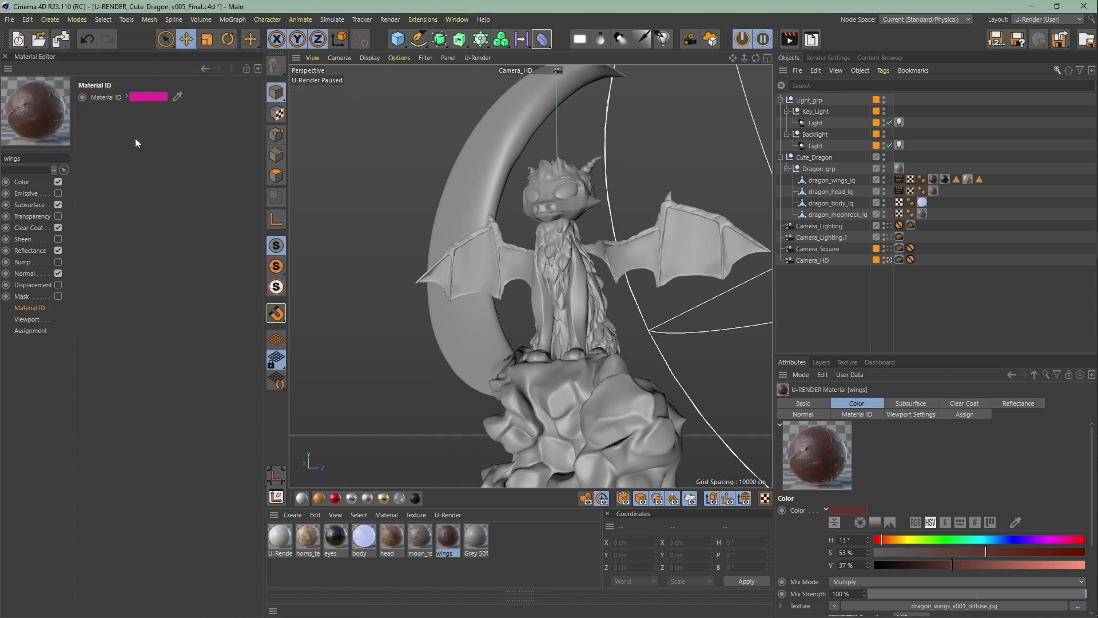
# Render the scene and review its single passes in turn, including Reflection, Ambient Occlusion, Material Luminance, Material UVW, Material Normal, Material Specular Color and Depth.
pyautogui.click(790, 39)
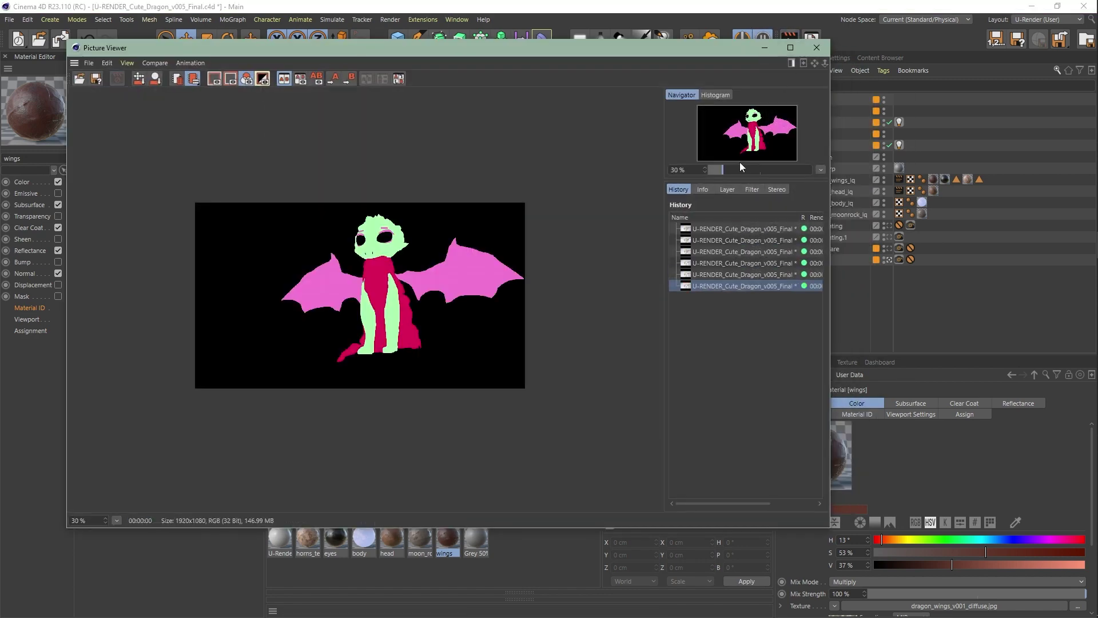
pyautogui.click(725, 189)
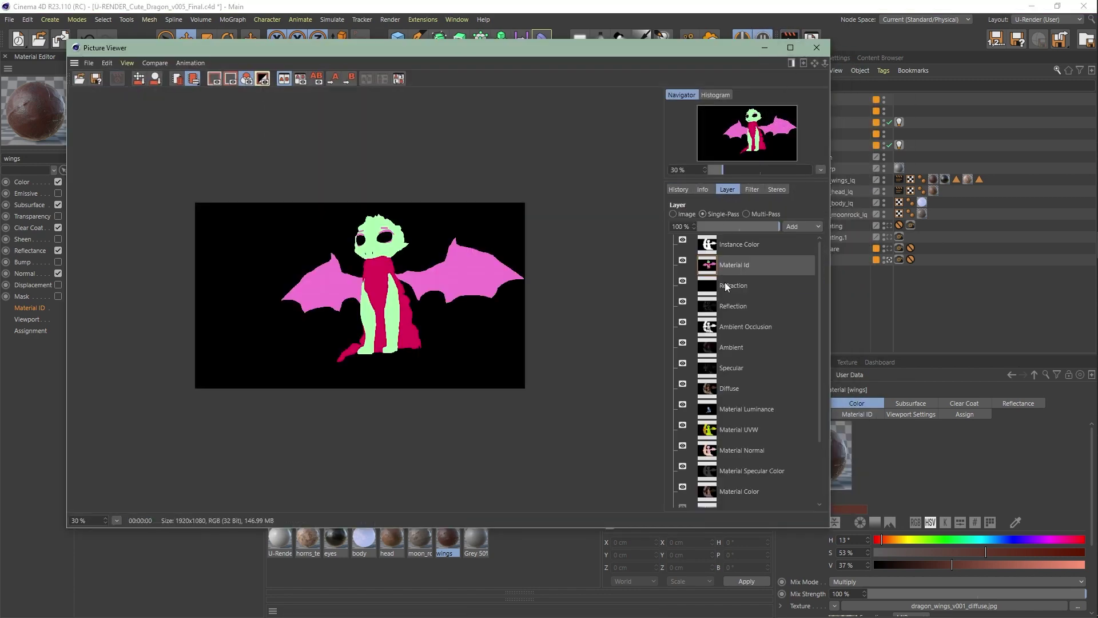
pyautogui.click(735, 307)
pyautogui.click(743, 327)
pyautogui.click(744, 350)
pyautogui.click(746, 405)
pyautogui.click(754, 438)
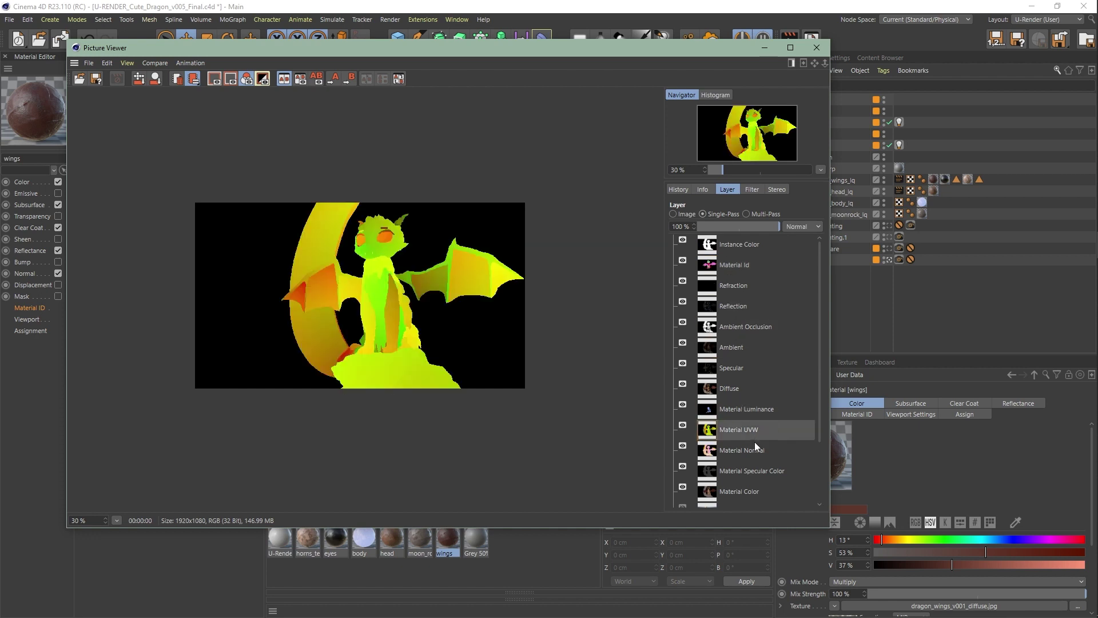
pyautogui.click(754, 450)
pyautogui.click(758, 472)
pyautogui.scroll(-2, 775, 444)
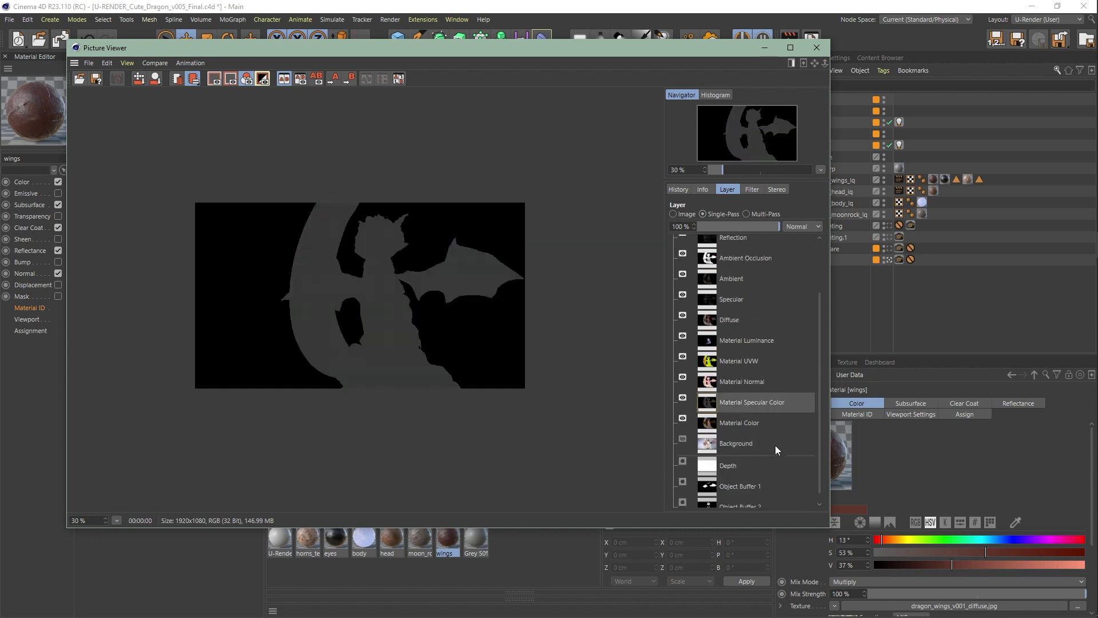
pyautogui.click(746, 439)
pyautogui.click(738, 461)
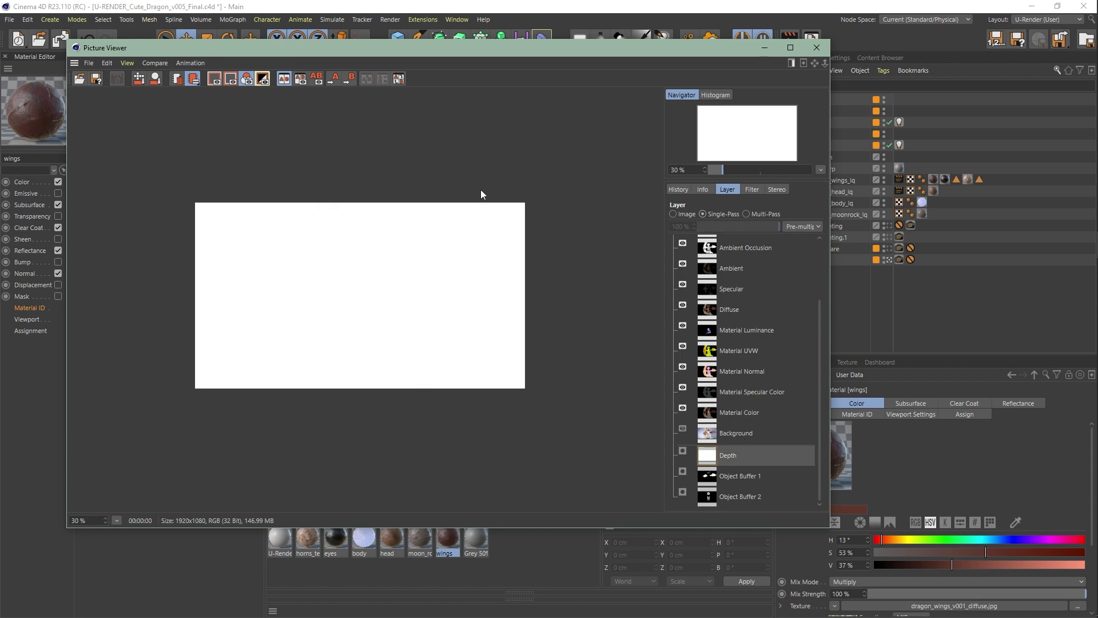
# Minimize the Picture Viewer and disable the body material's Emissive channel.
pyautogui.click(679, 189)
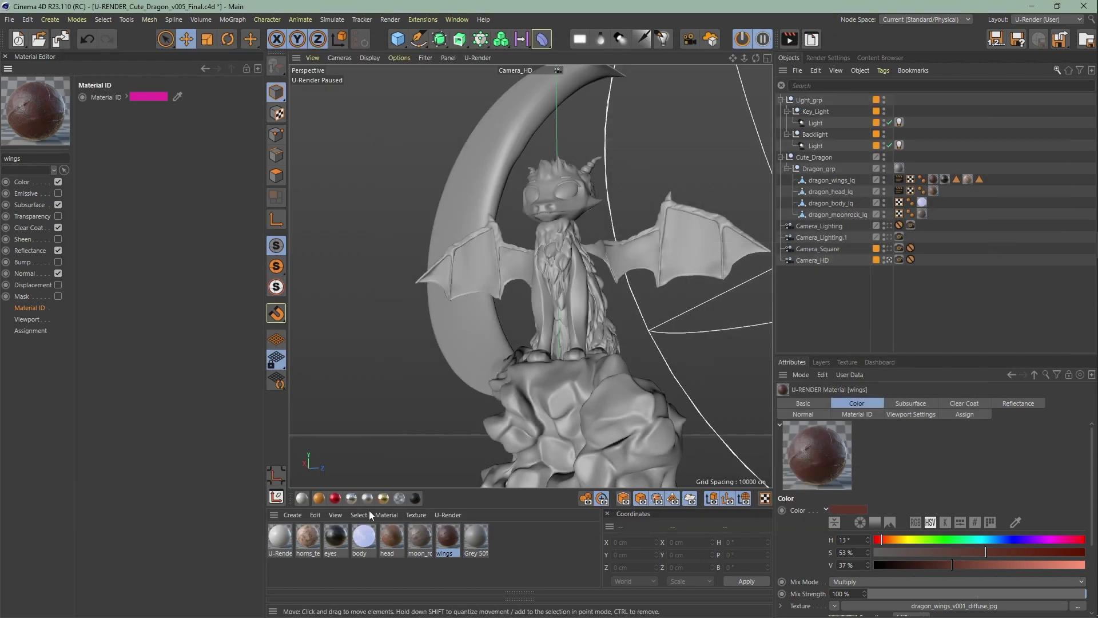
pyautogui.click(765, 47)
pyautogui.click(364, 538)
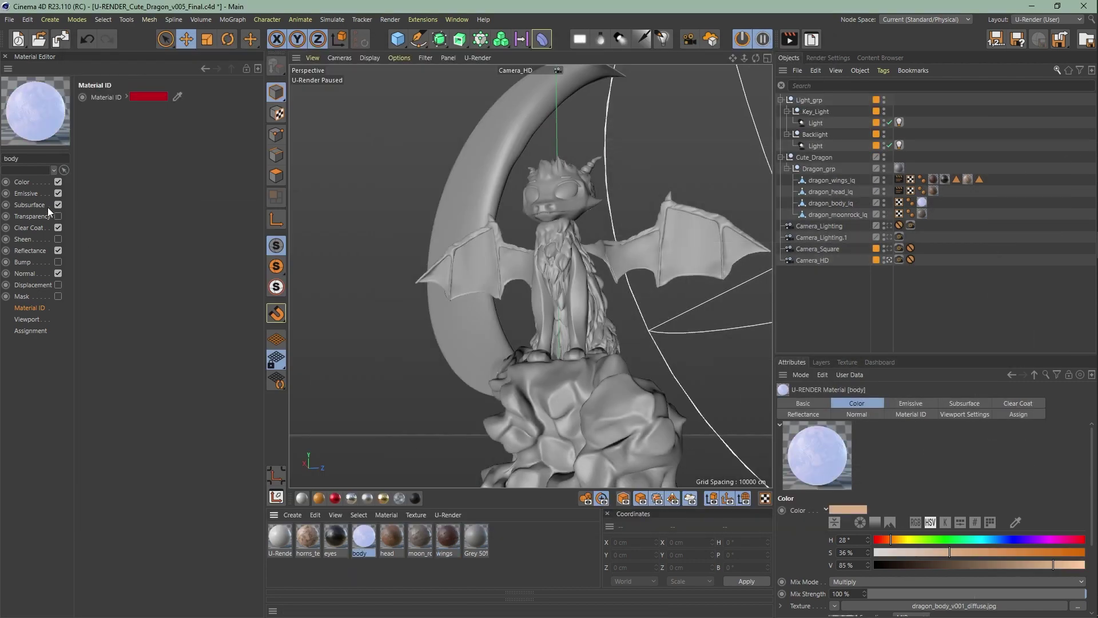
pyautogui.click(57, 193)
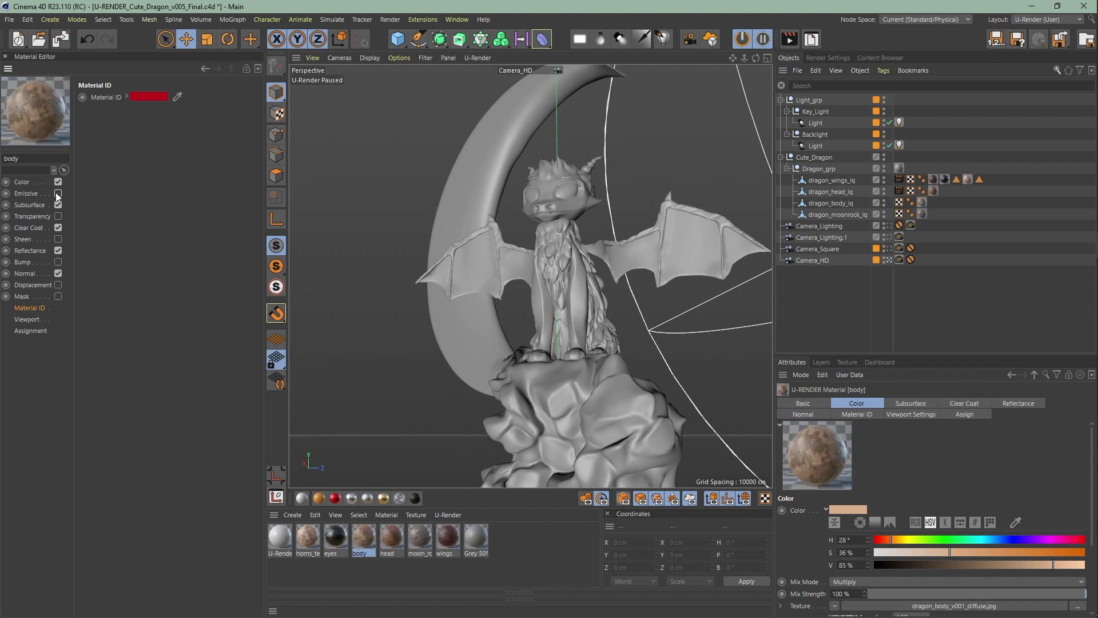
# On Camera_HD's U-RENDER camera tag, enable custom far clipping and set near clipping to 100 cm and far clipping to 800 cm.
pyautogui.click(900, 259)
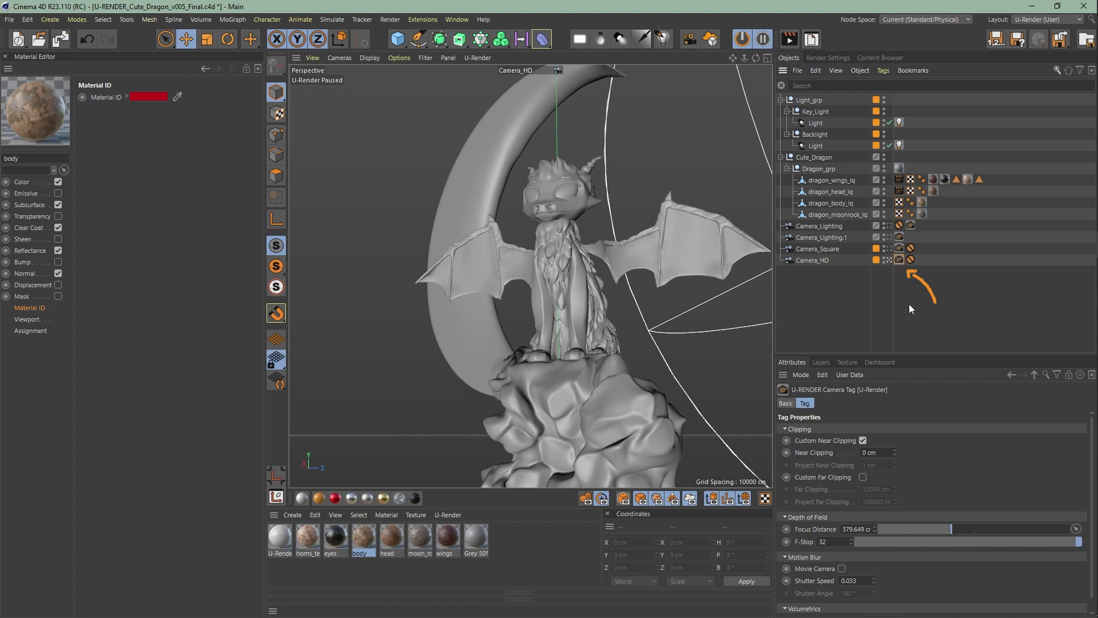
pyautogui.click(863, 477)
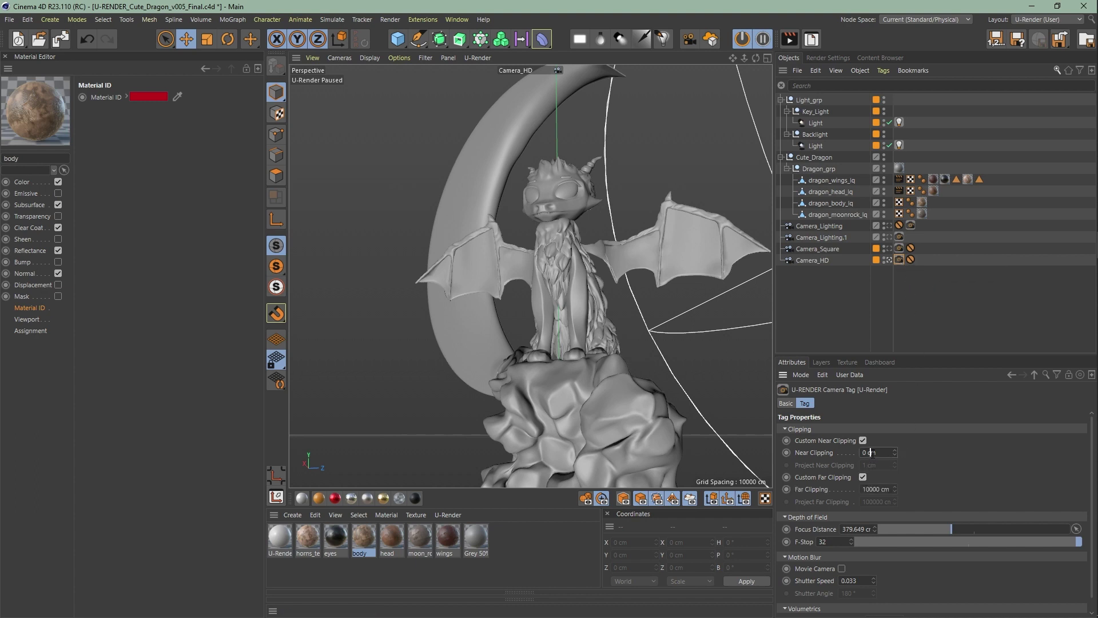
pyautogui.click(872, 453)
pyautogui.write('10')
pyautogui.click(868, 487)
pyautogui.write('800')
pyautogui.press('Return')
# Render the scene again and inspect the Depth, Material UVW, Material Normal and Ambient Occlusion passes.
pyautogui.click(785, 40)
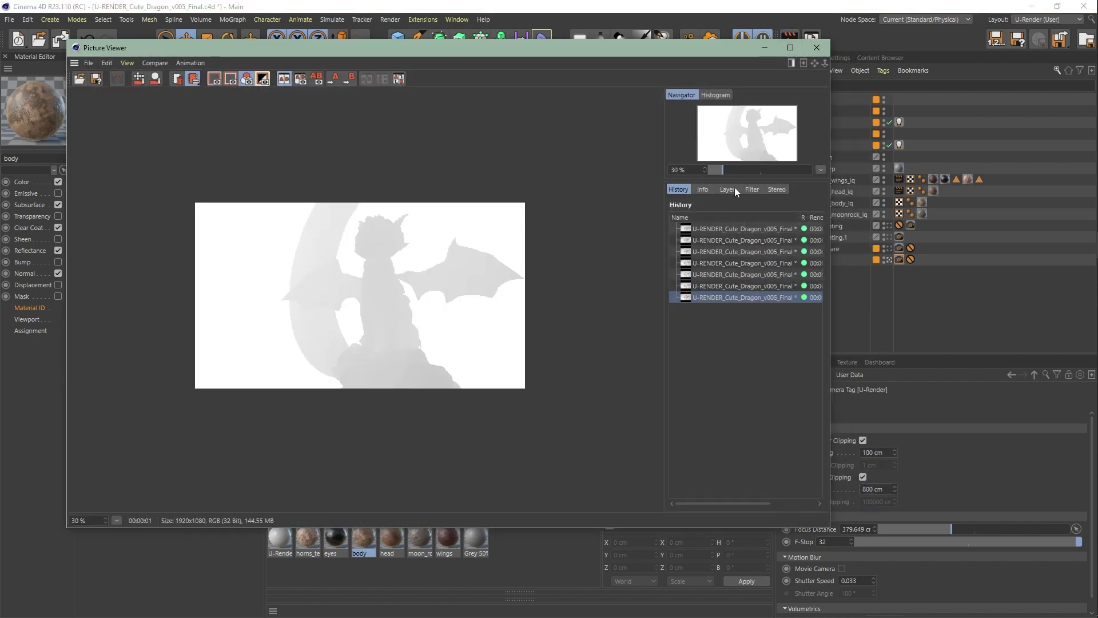
pyautogui.click(731, 189)
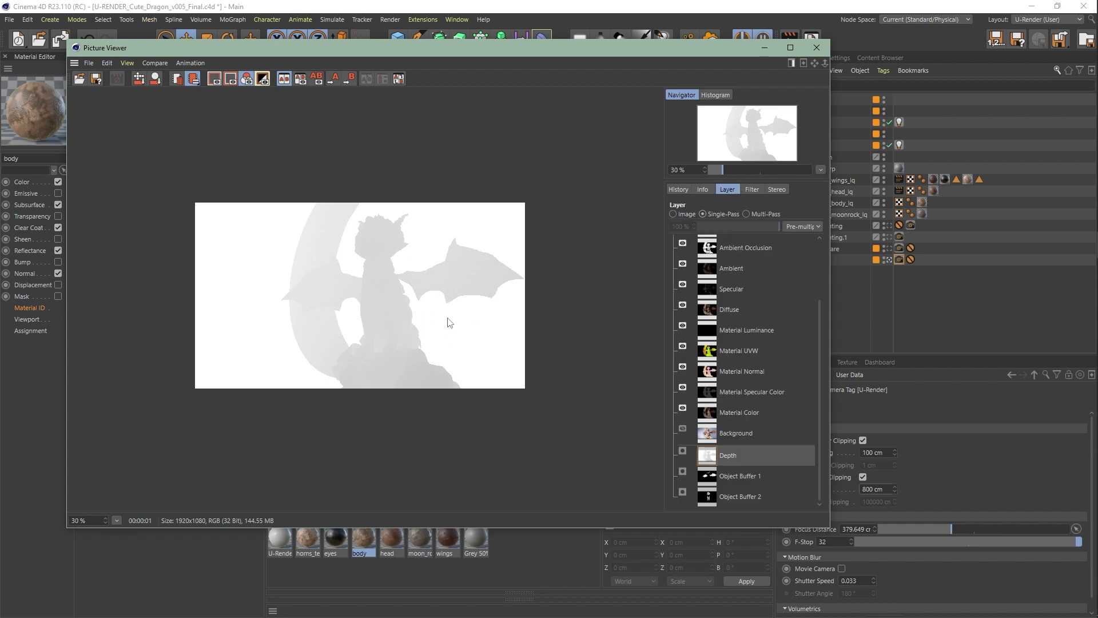
pyautogui.click(742, 352)
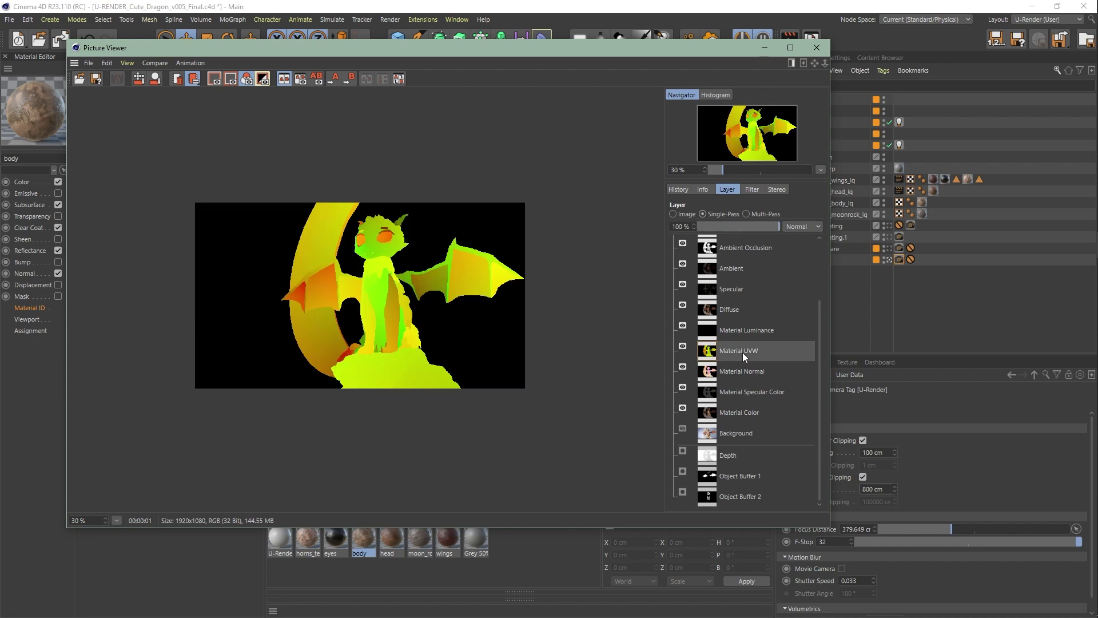
pyautogui.click(744, 379)
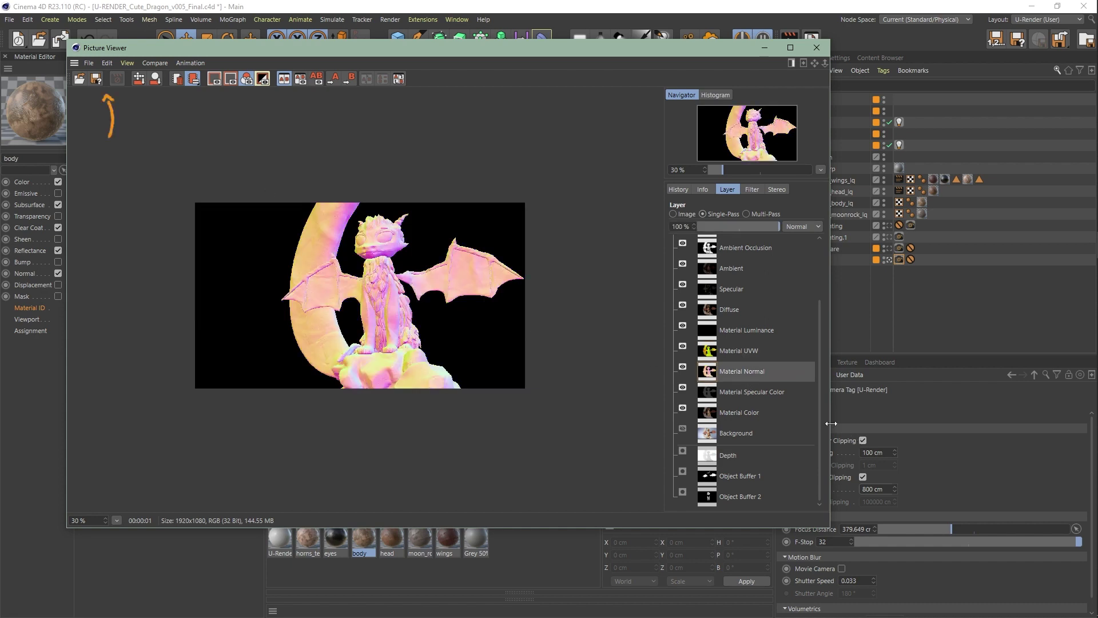
pyautogui.click(730, 251)
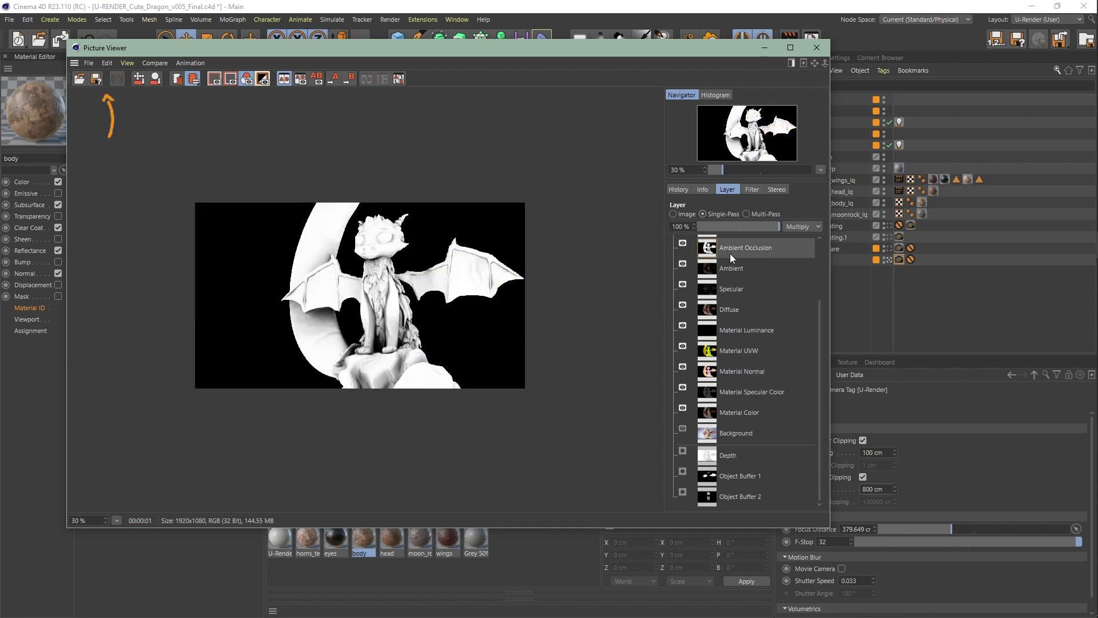
# Examine the Picture Viewer's save options for the rendered image, including type, format and depth, and close them without saving.
pyautogui.click(98, 84)
pyautogui.moveTo(95, 9); pyautogui.dragTo(554, 176)
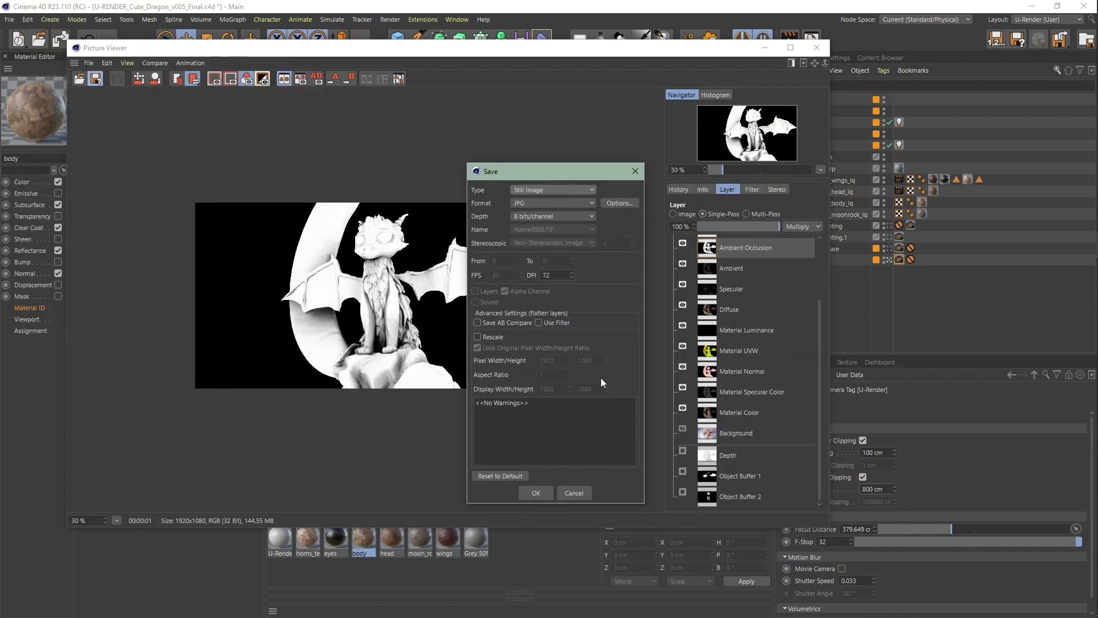
pyautogui.click(634, 171)
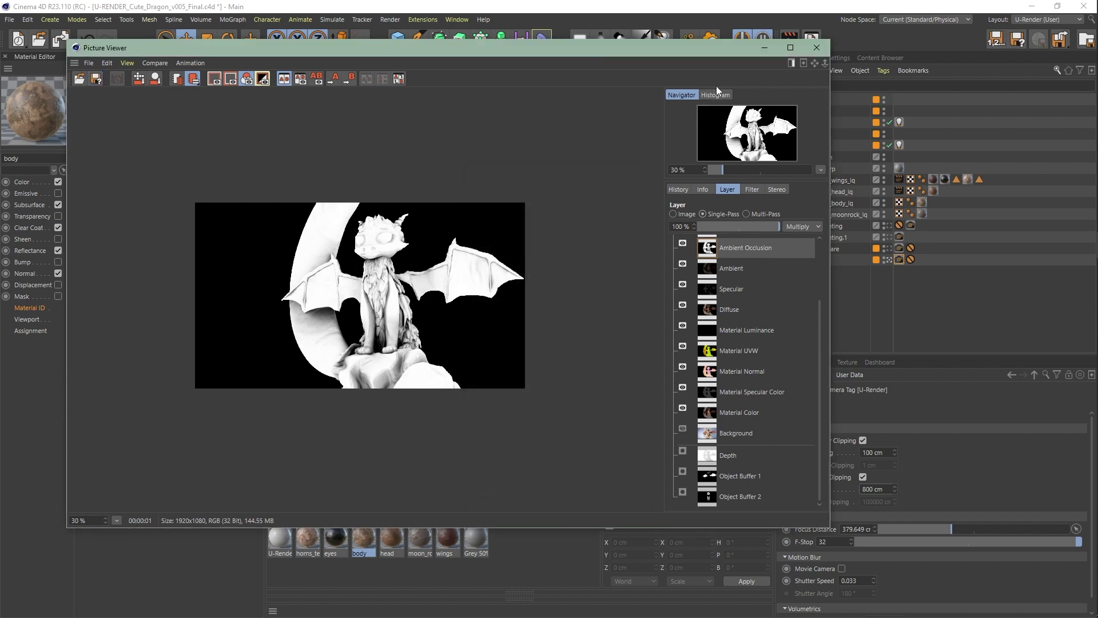
# Minimize the Picture Viewer and enable the Save option in the U-Render render settings.
pyautogui.click(761, 49)
pyautogui.click(841, 60)
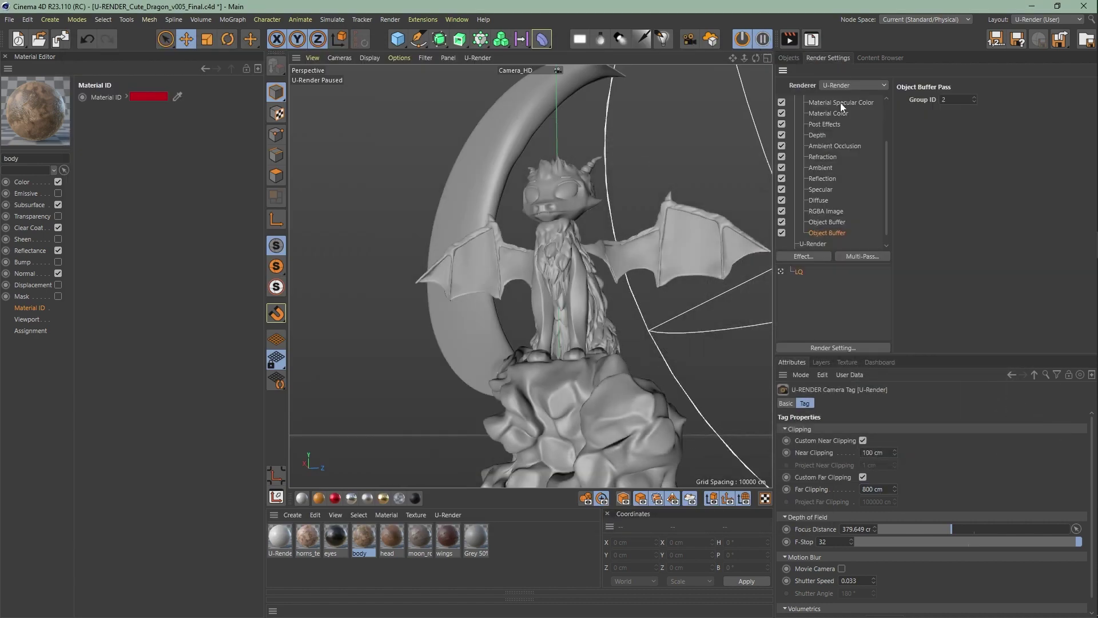
pyautogui.scroll(2, 841, 189)
pyautogui.click(805, 112)
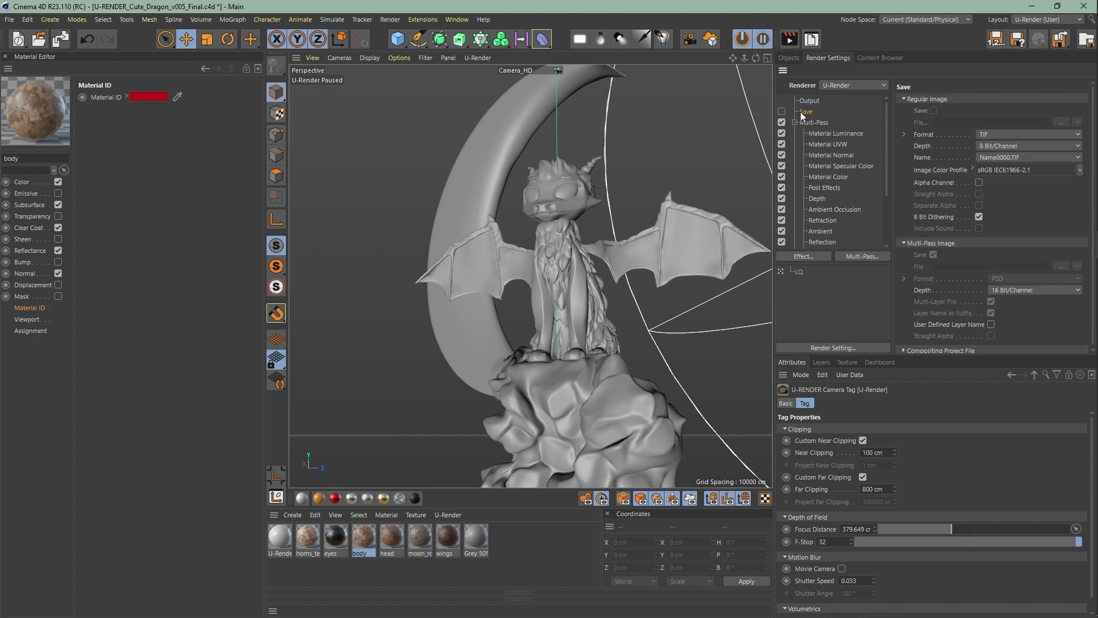
pyautogui.click(781, 111)
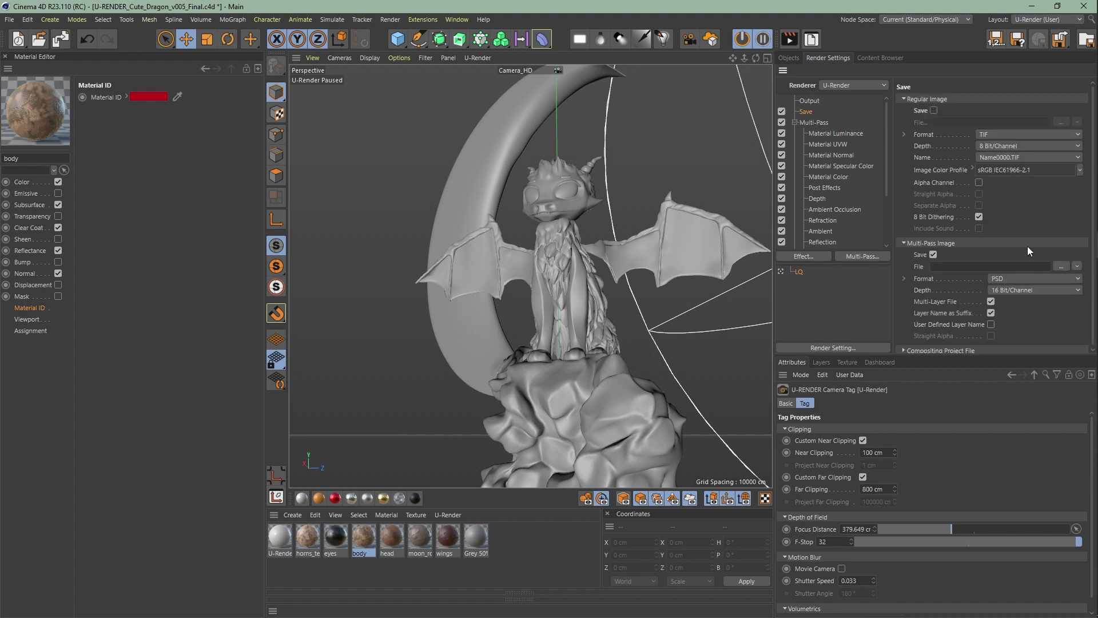